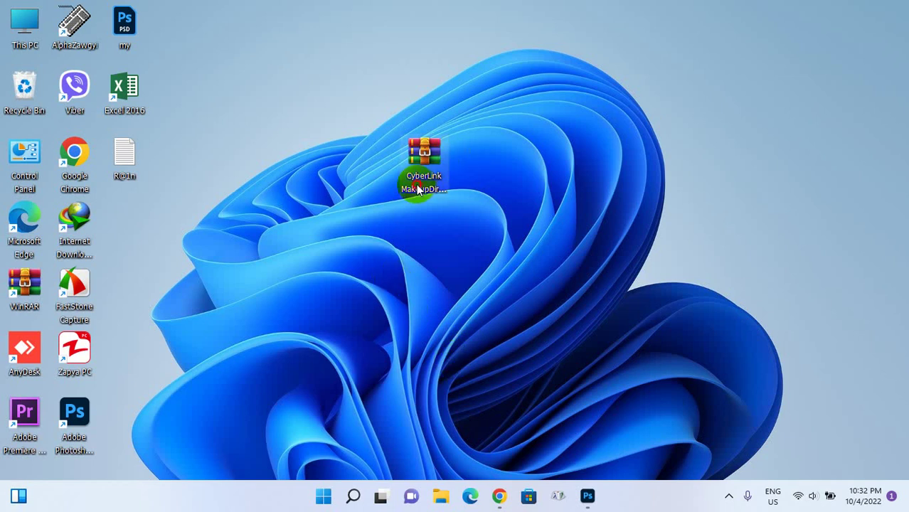
# Reposition the CyberLink MakeupDirector archive on the desktop and deselect it.
pyautogui.moveTo(416, 183); pyautogui.dragTo(369, 195)
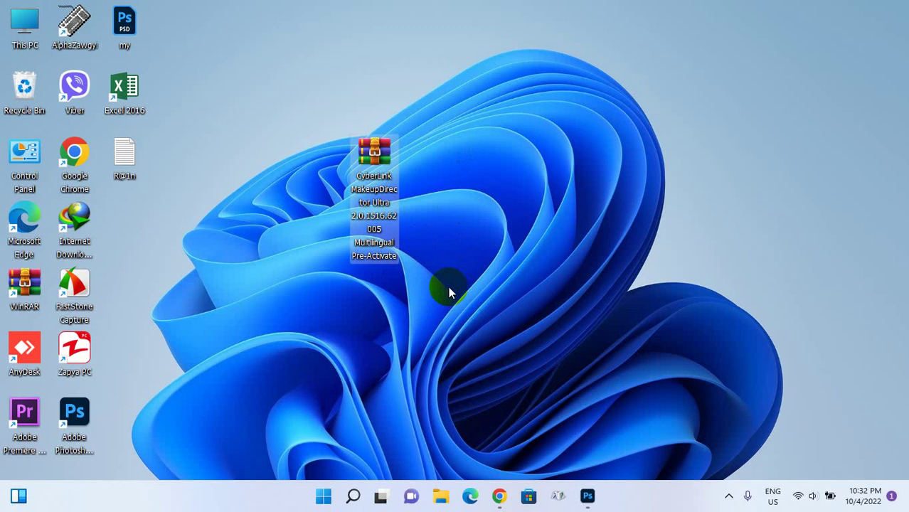
pyautogui.click(496, 271)
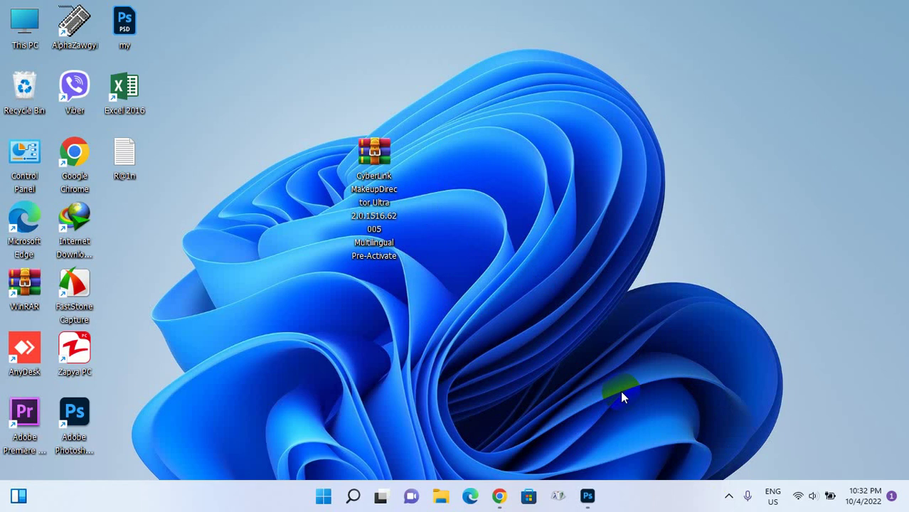
# Turn off Real-time protection in the Virus & threat protection settings of Windows Security.
pyautogui.click(728, 496)
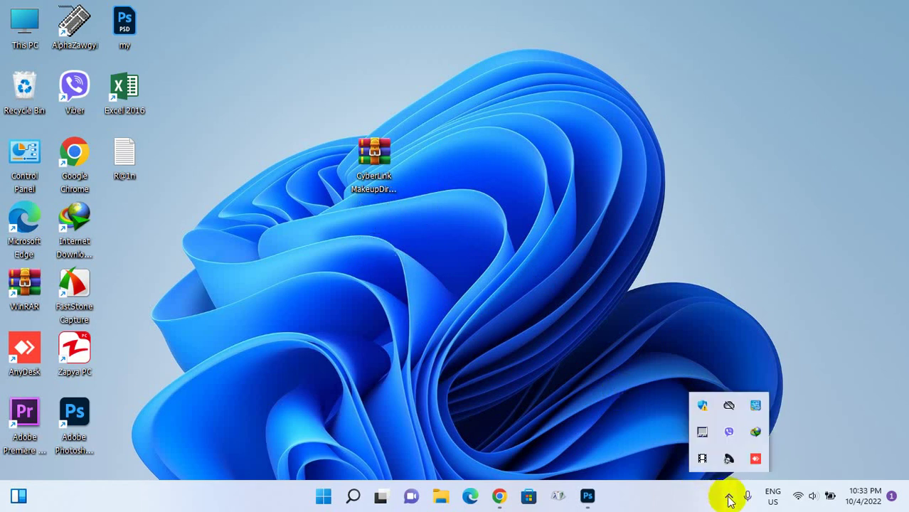
pyautogui.click(714, 418)
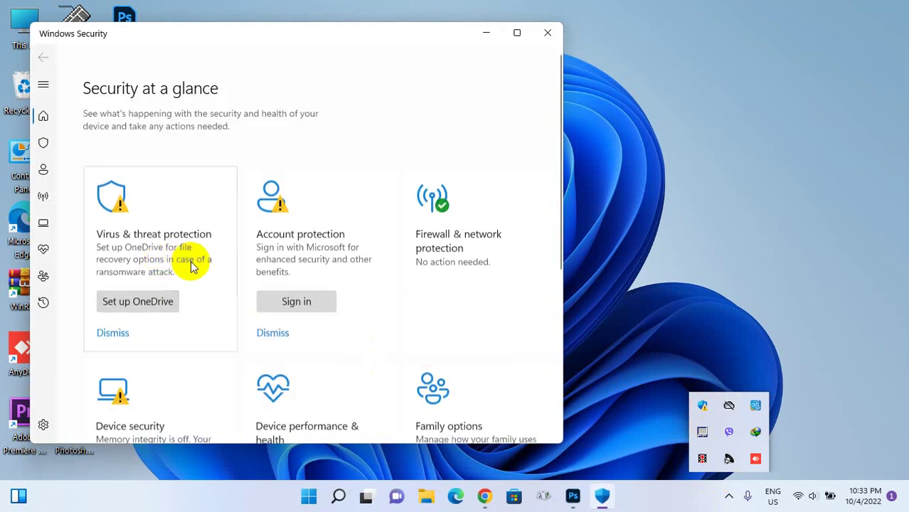
pyautogui.click(112, 237)
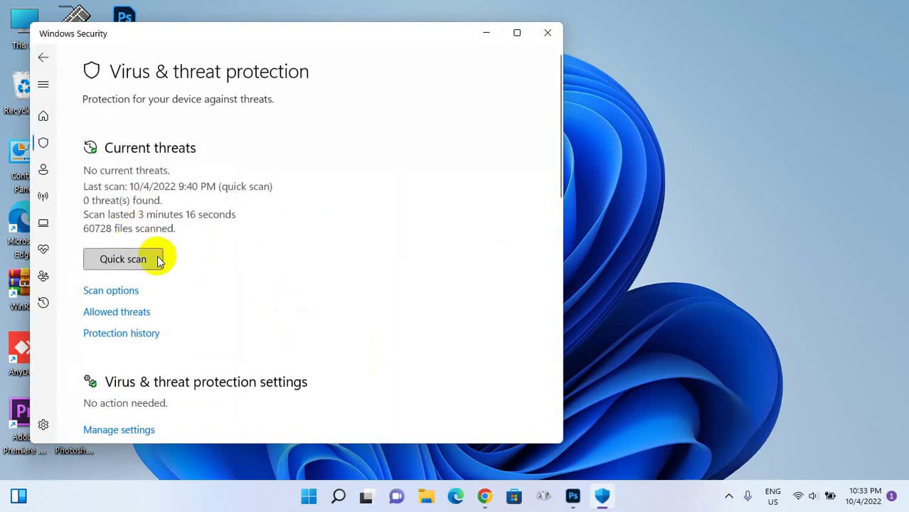
pyautogui.scroll(-3, 132, 321)
pyautogui.click(121, 311)
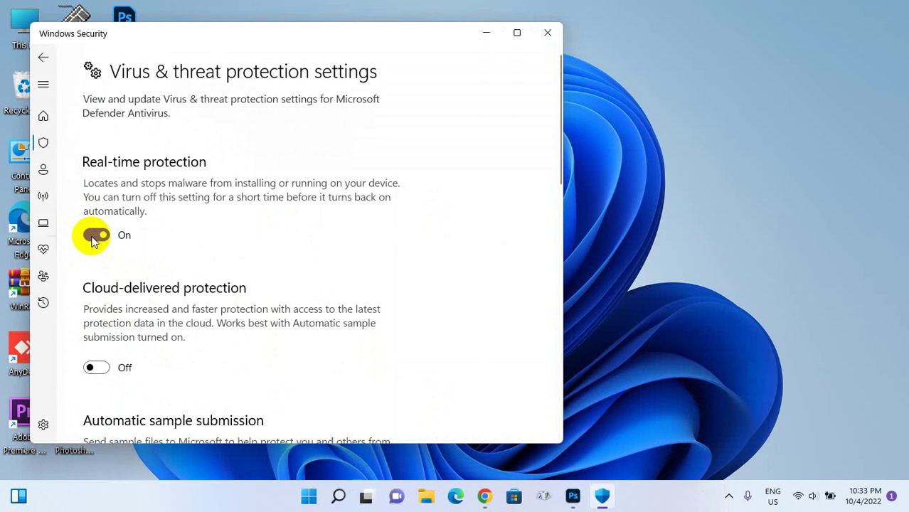
pyautogui.click(94, 240)
# Look through the remaining protection settings, dismiss the virus protection notification and close Windows Security.
pyautogui.scroll(-2, 308, 367)
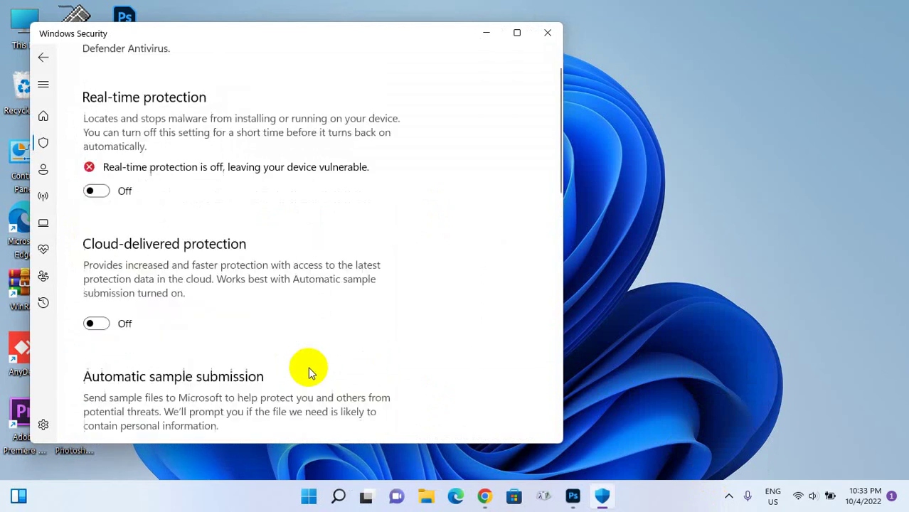
pyautogui.scroll(-6, 307, 367)
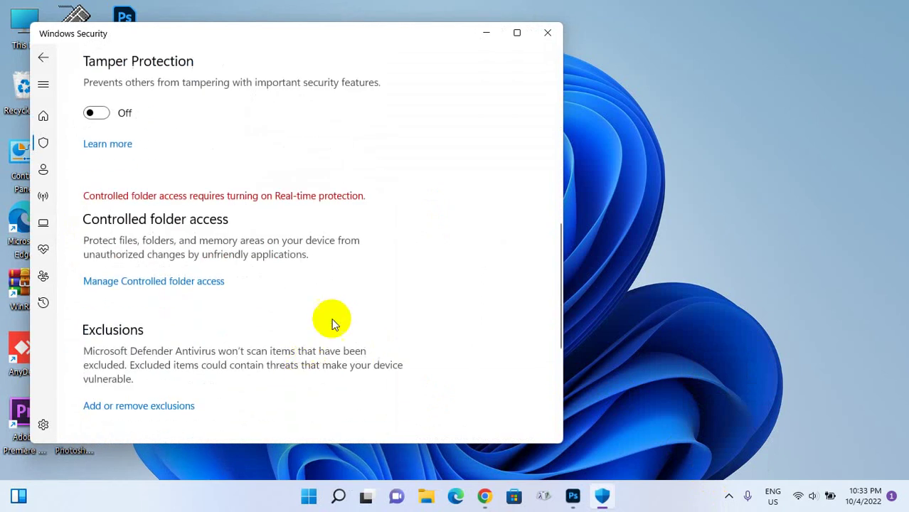
pyautogui.scroll(-3, 332, 321)
pyautogui.scroll(10, 335, 316)
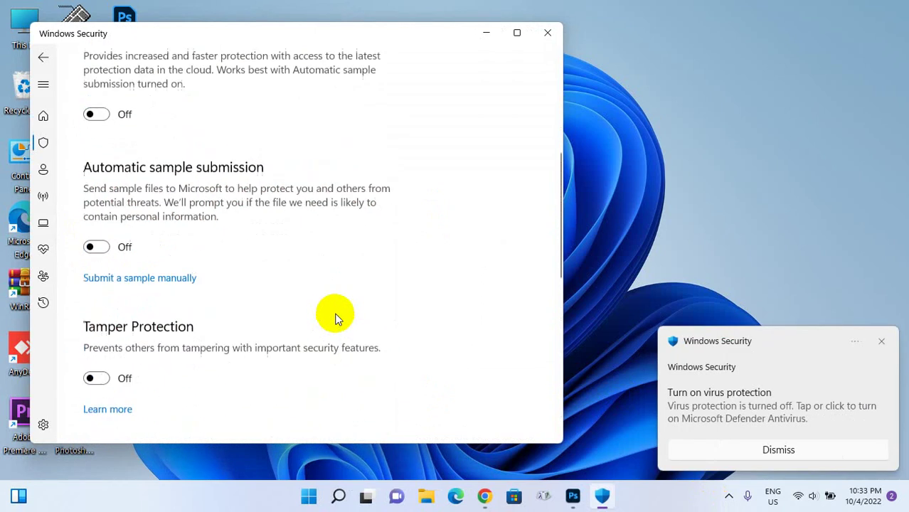
pyautogui.click(762, 451)
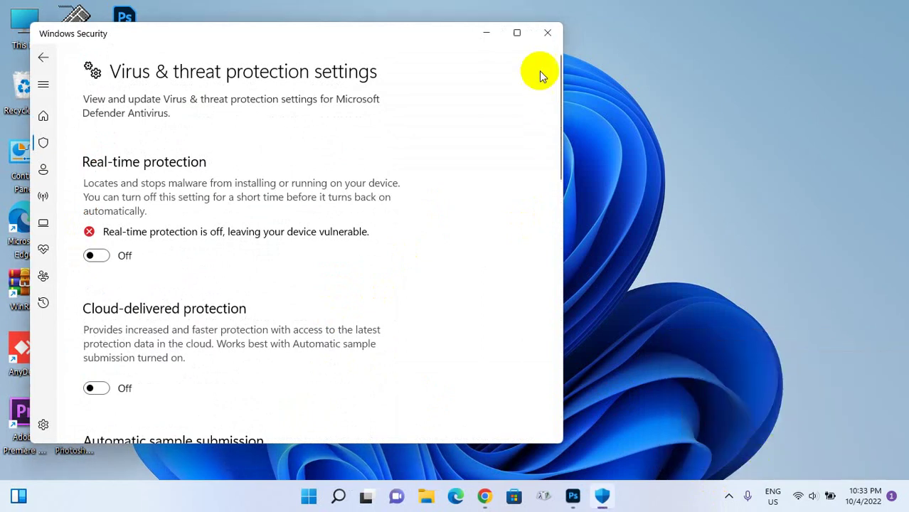
pyautogui.click(546, 33)
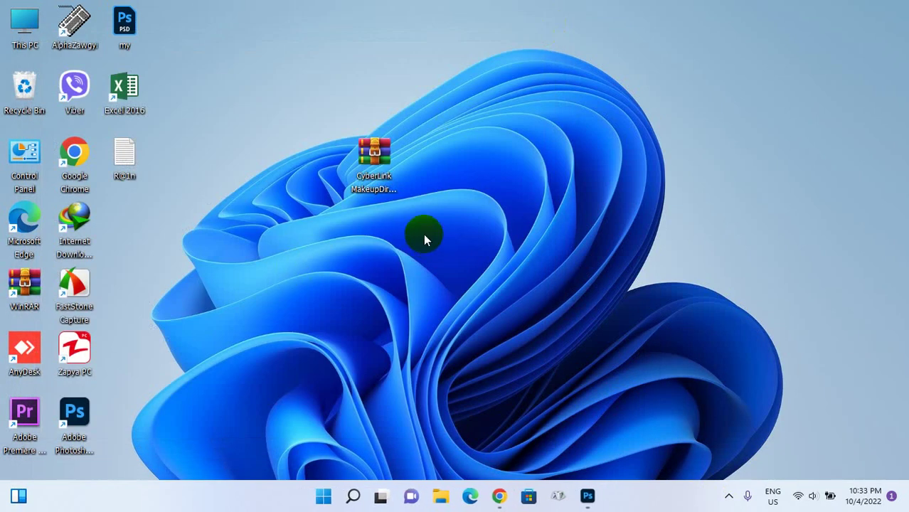
# Extract the CyberLink MakeupDirector archive directly onto the desktop and place the extracted folder beside the archive.
pyautogui.click(373, 178)
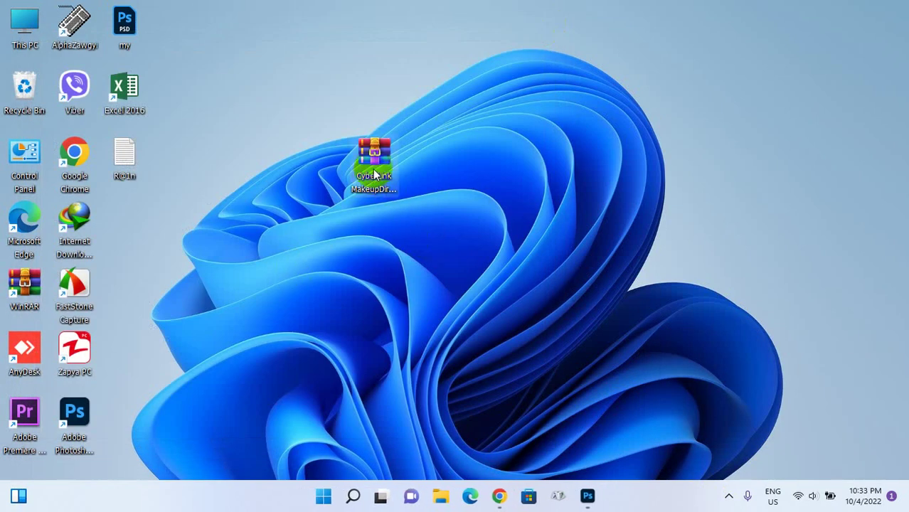
pyautogui.rightClick(375, 169)
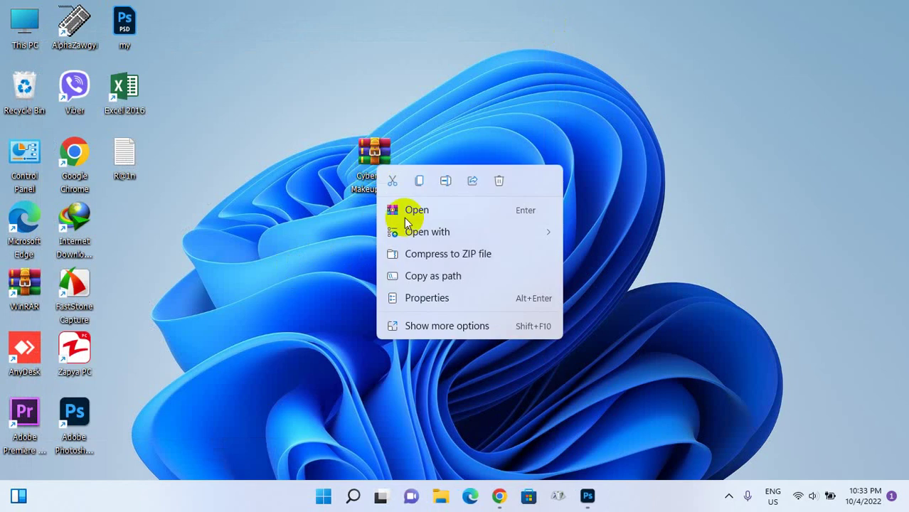
pyautogui.click(448, 328)
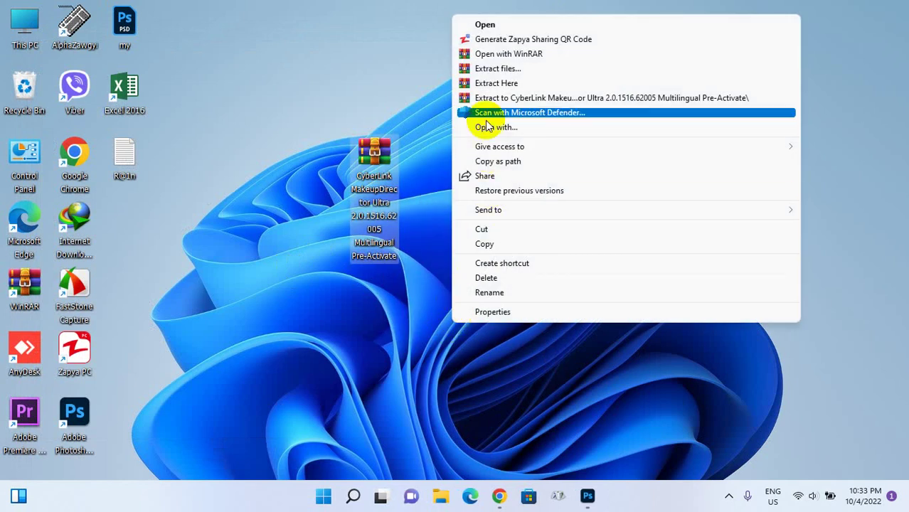
pyautogui.click(512, 81)
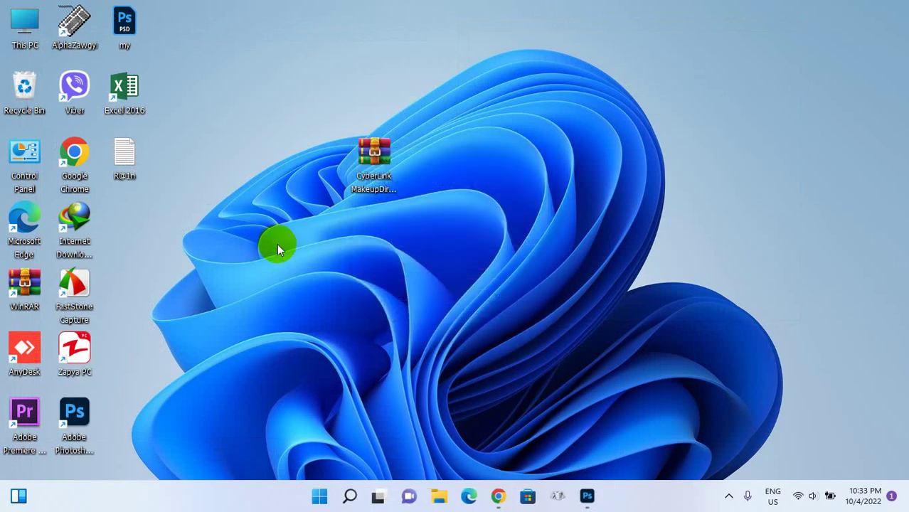
pyautogui.moveTo(114, 229); pyautogui.dragTo(435, 166)
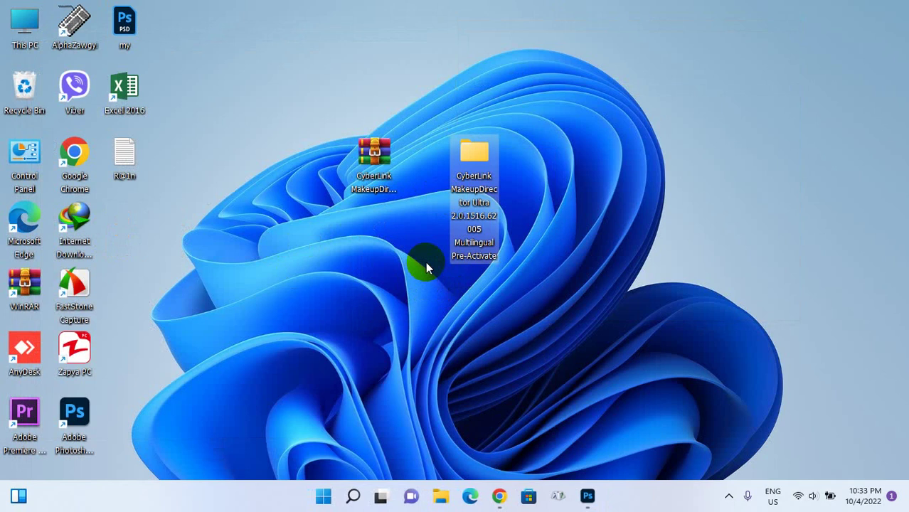
# Launch the setup application from the MakeupDirector 2.0.1516.62005 Ultra subfolder of the extracted folder.
pyautogui.doubleClick(475, 156)
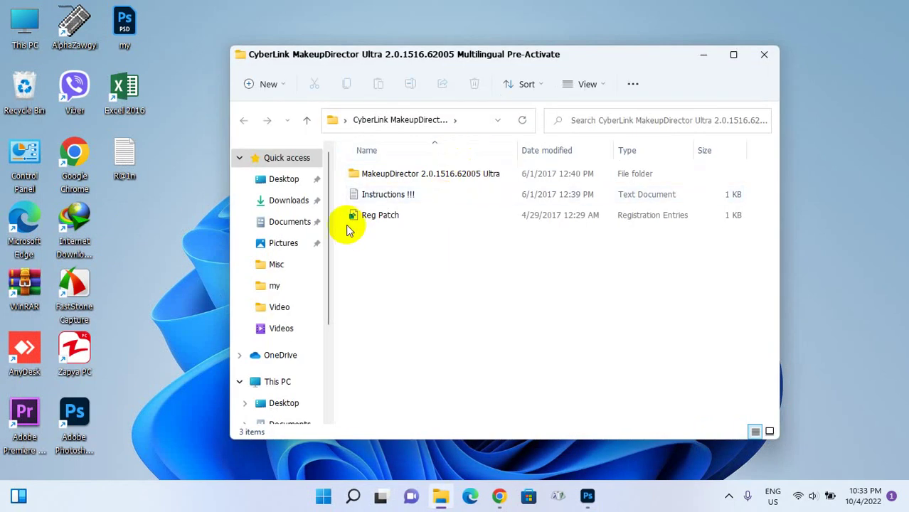
pyautogui.click(362, 220)
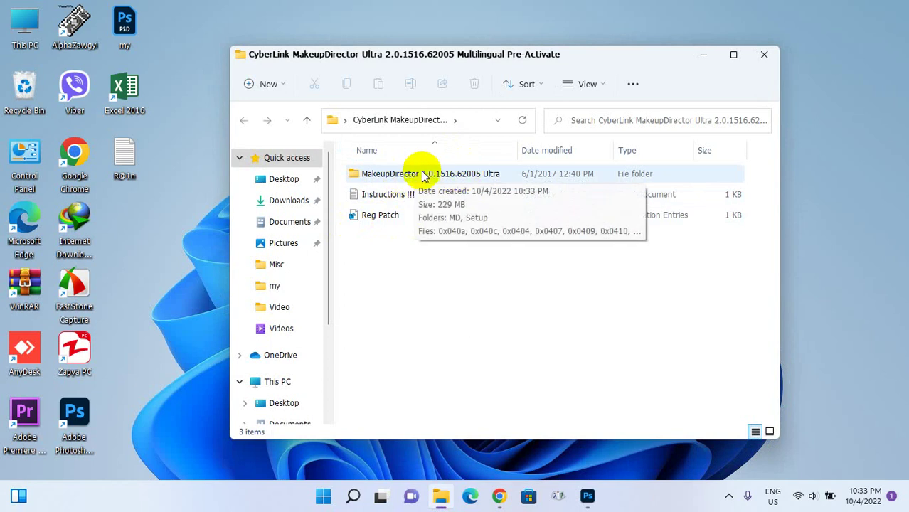
pyautogui.doubleClick(489, 178)
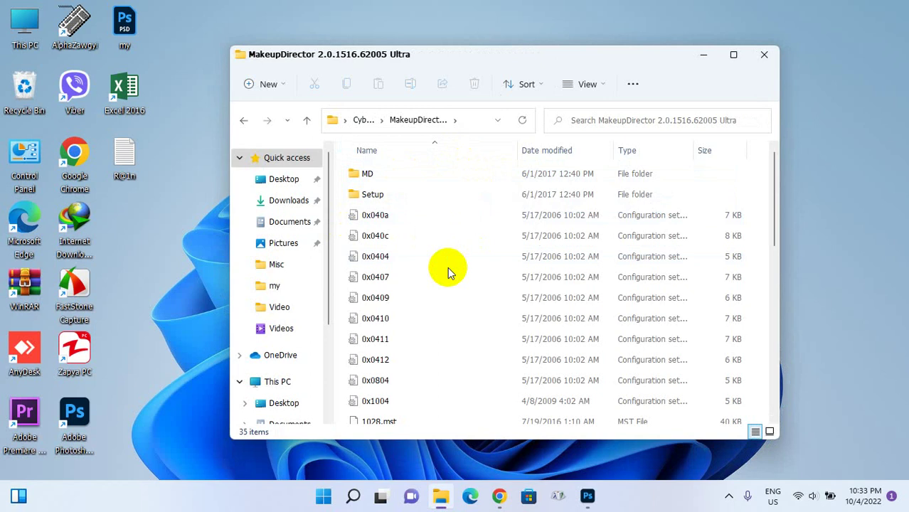
pyautogui.scroll(-6, 452, 270)
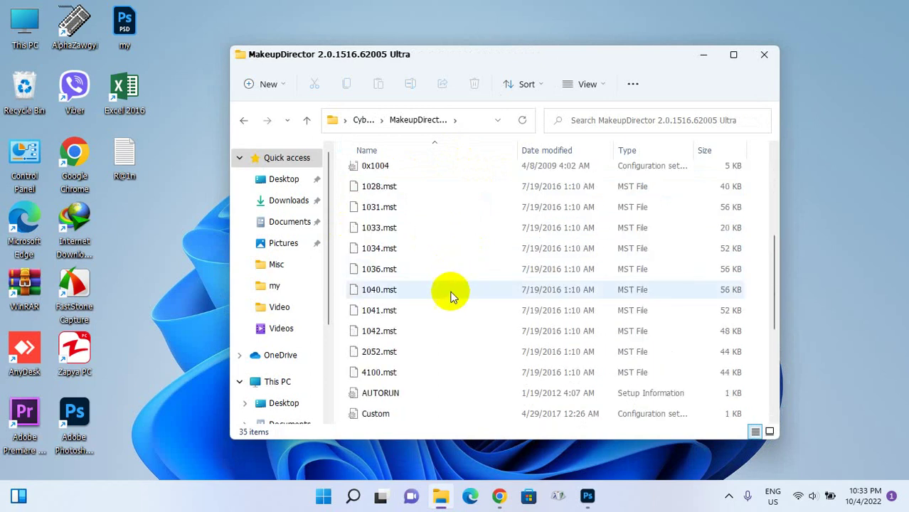
pyautogui.scroll(-1, 431, 341)
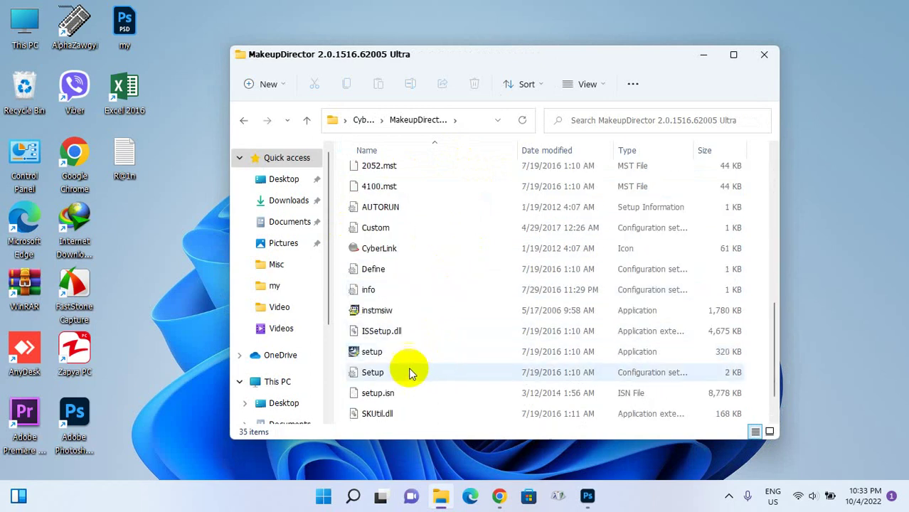
pyautogui.click(394, 352)
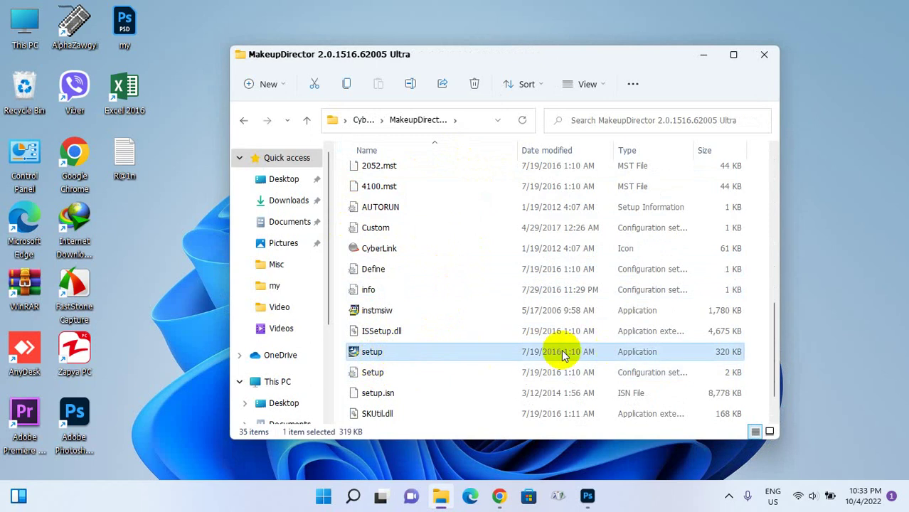
pyautogui.doubleClick(421, 351)
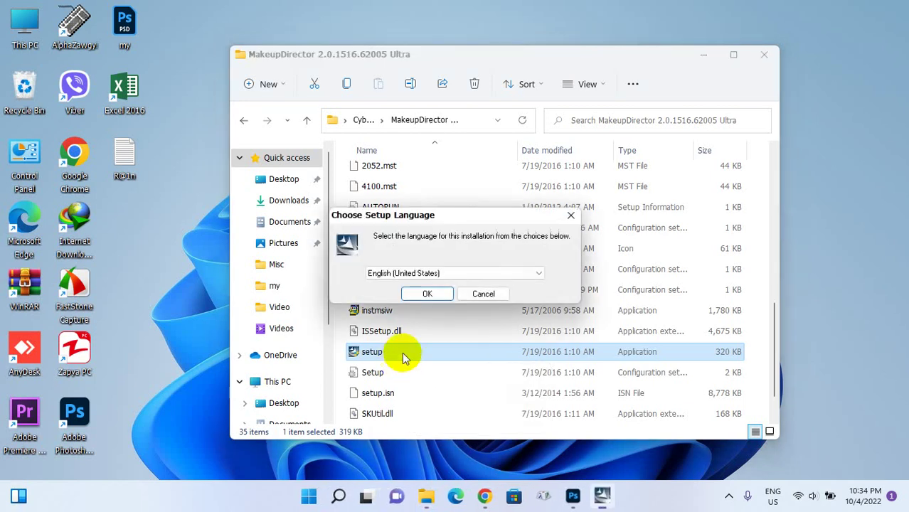
# Install CyberLink MakeupDirector 2 in English (United States), accepting the license agreement and keeping the destination C:\Program Files (x86)\CyberLink.
pyautogui.click(428, 294)
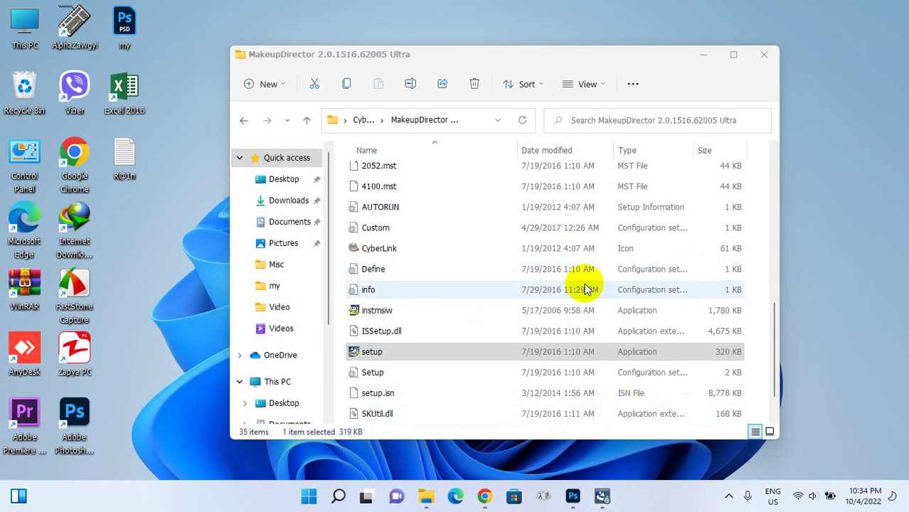
pyautogui.click(704, 57)
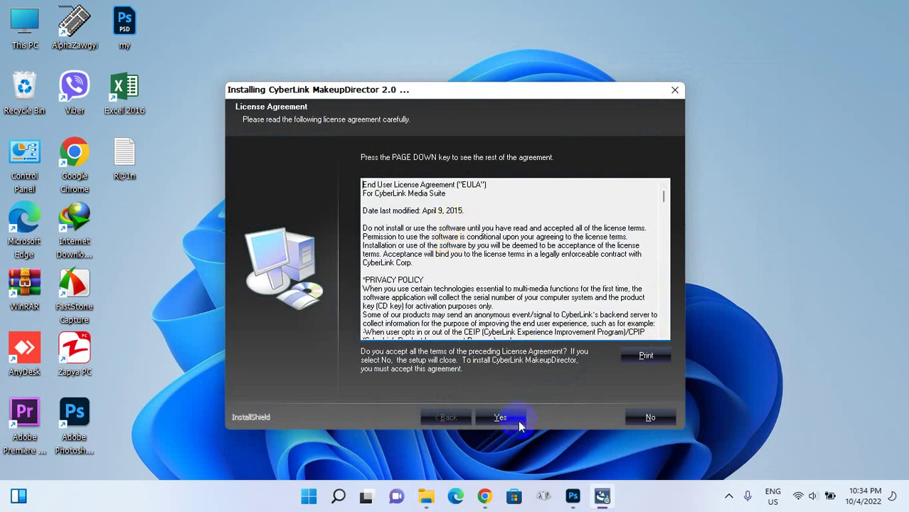
pyautogui.click(501, 419)
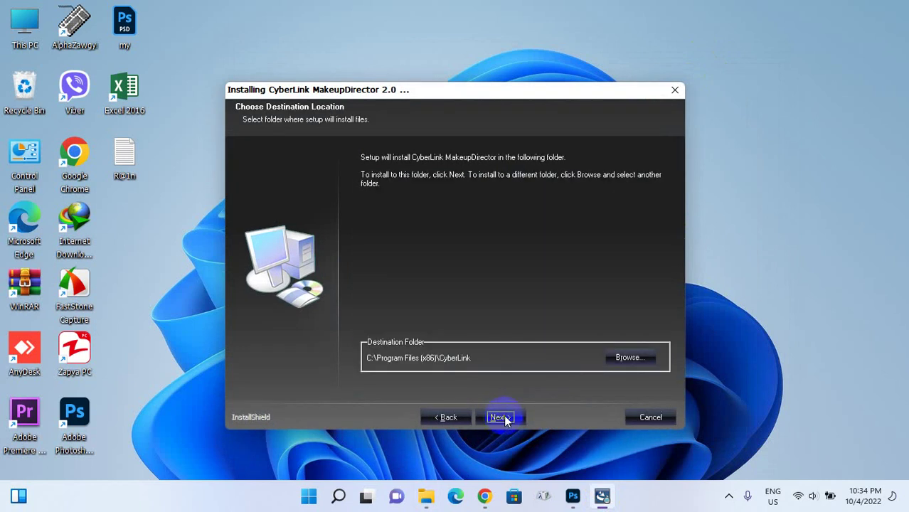
pyautogui.click(500, 418)
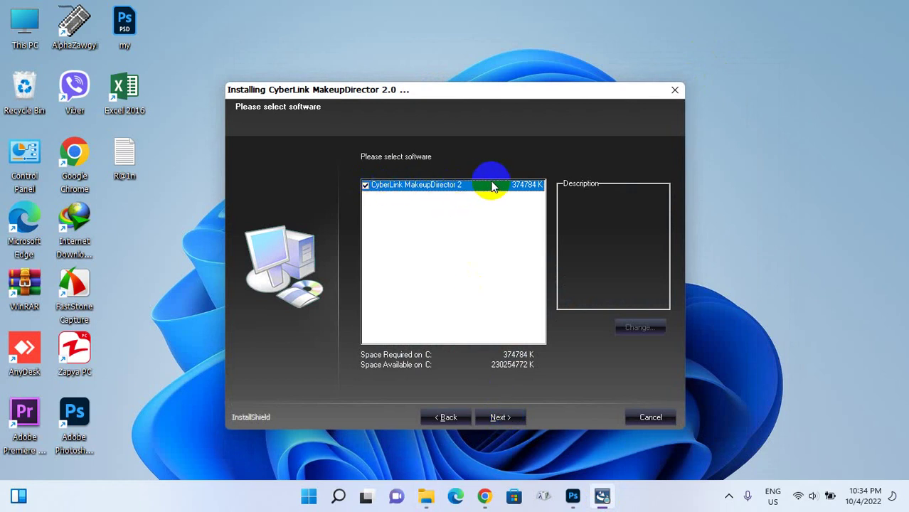
pyautogui.click(507, 418)
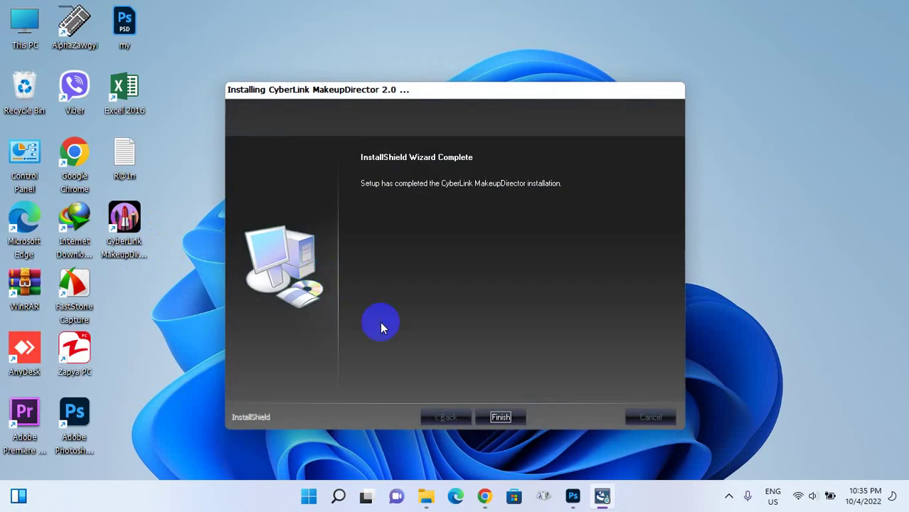
pyautogui.click(500, 418)
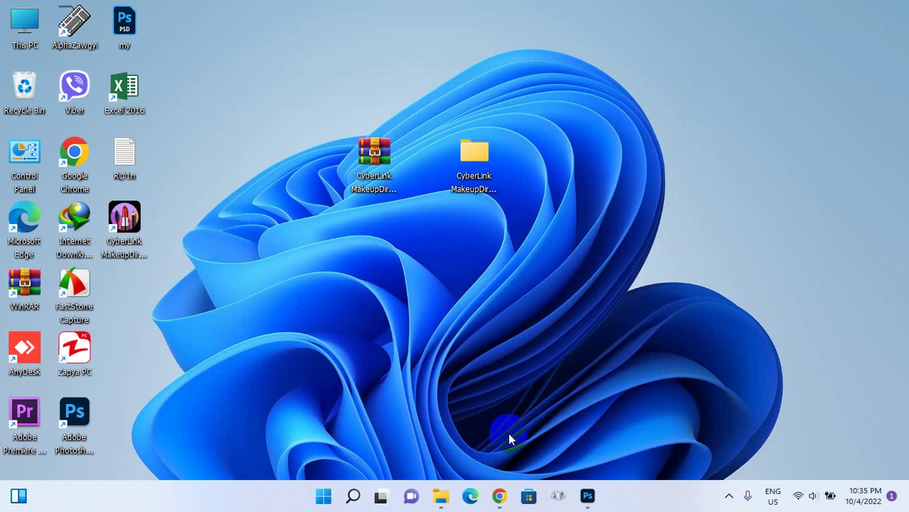
# Return to the parent folder of the setup files and merge the Reg Patch file into the Windows registry.
pyautogui.click(440, 494)
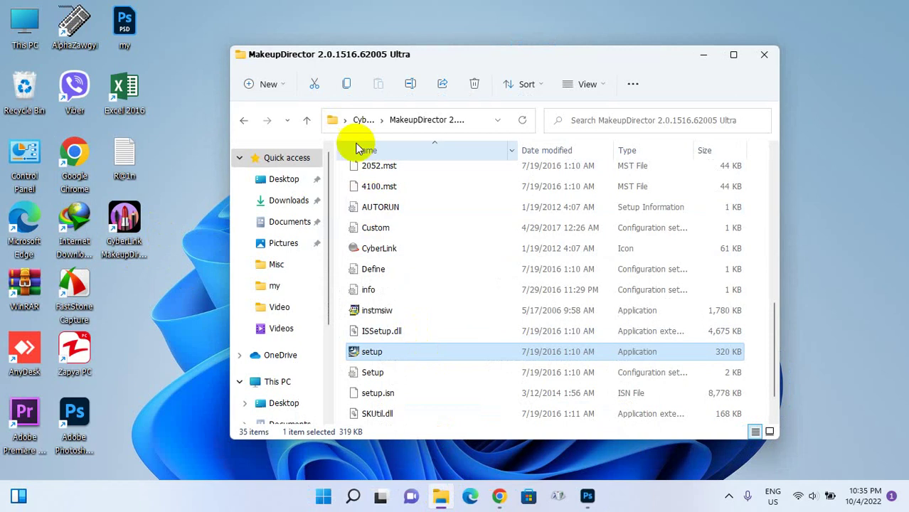
pyautogui.click(307, 120)
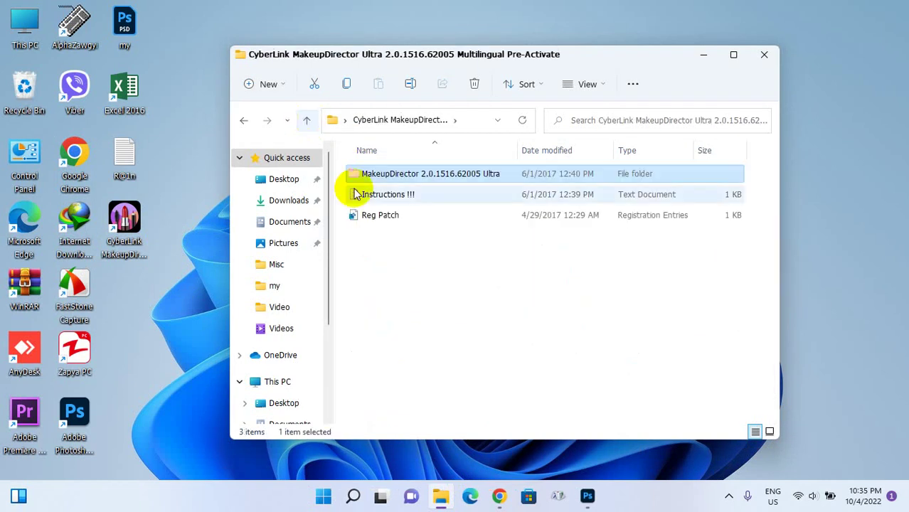
pyautogui.doubleClick(419, 217)
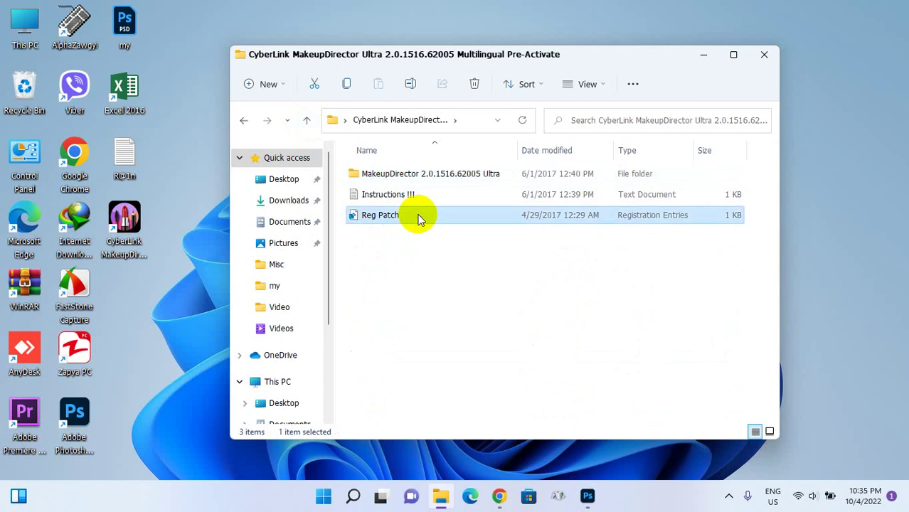
pyautogui.doubleClick(418, 215)
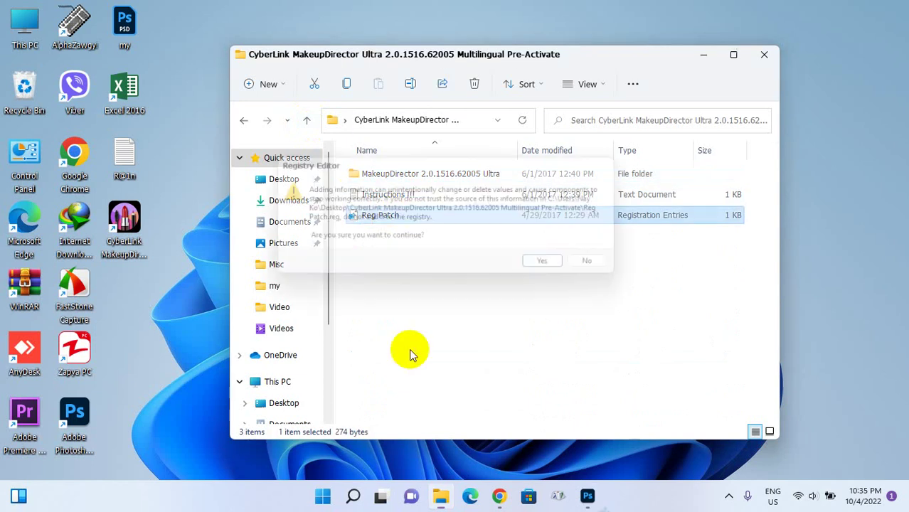
pyautogui.click(557, 268)
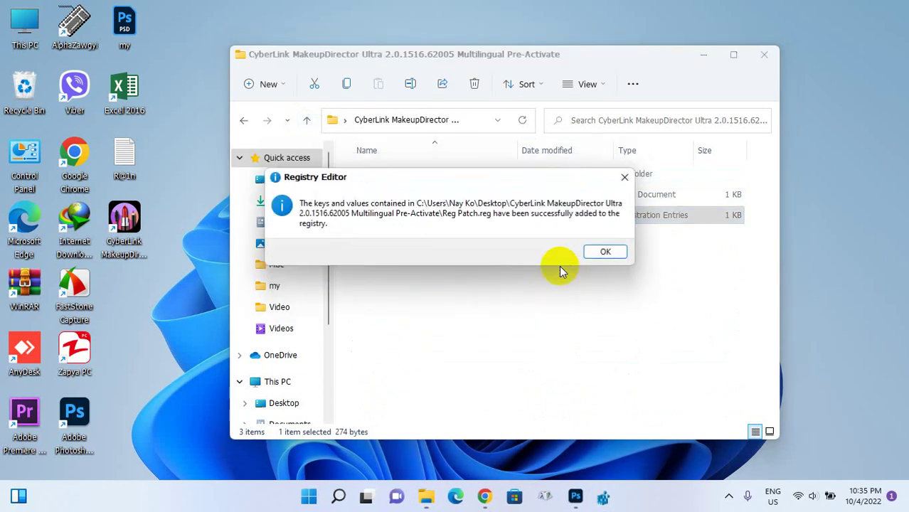
pyautogui.click(608, 253)
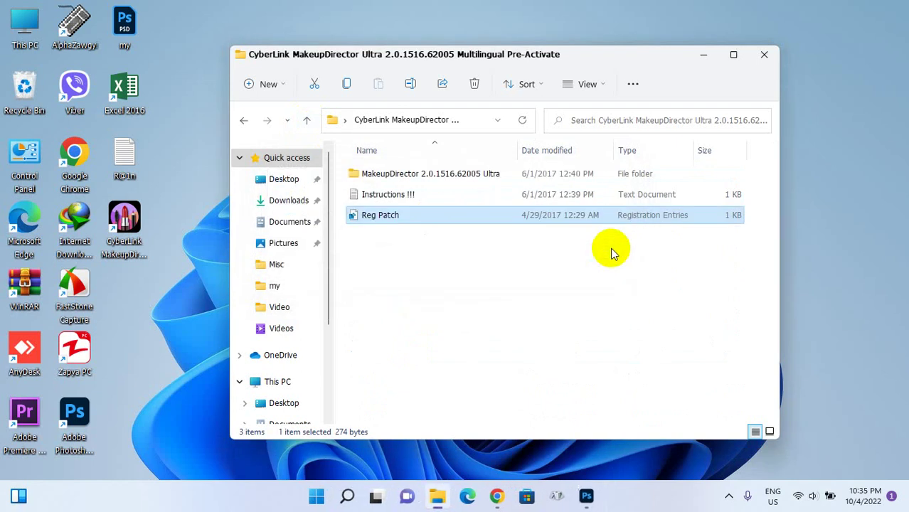
# Close the folder window, import the ooo portrait from Pictures into MakeupDirector 2, and show it in a side-by-side before/after view.
pyautogui.click(764, 57)
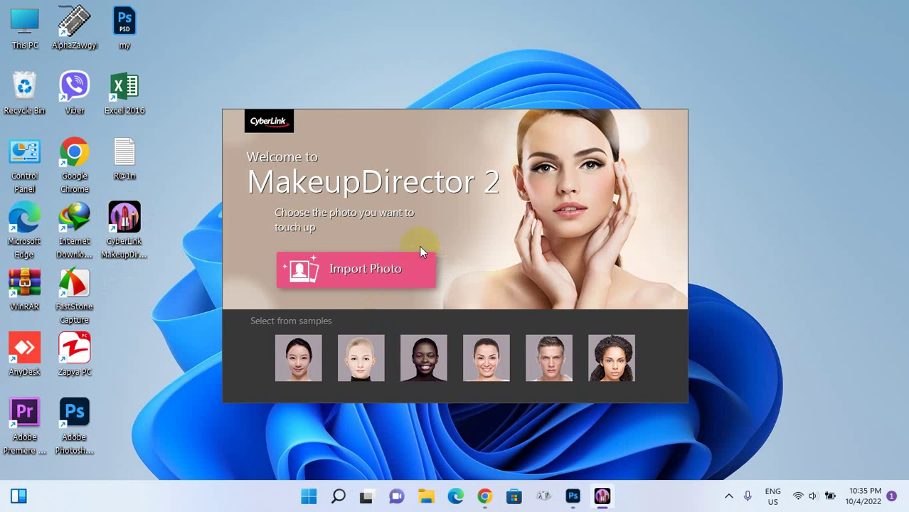
pyautogui.click(356, 274)
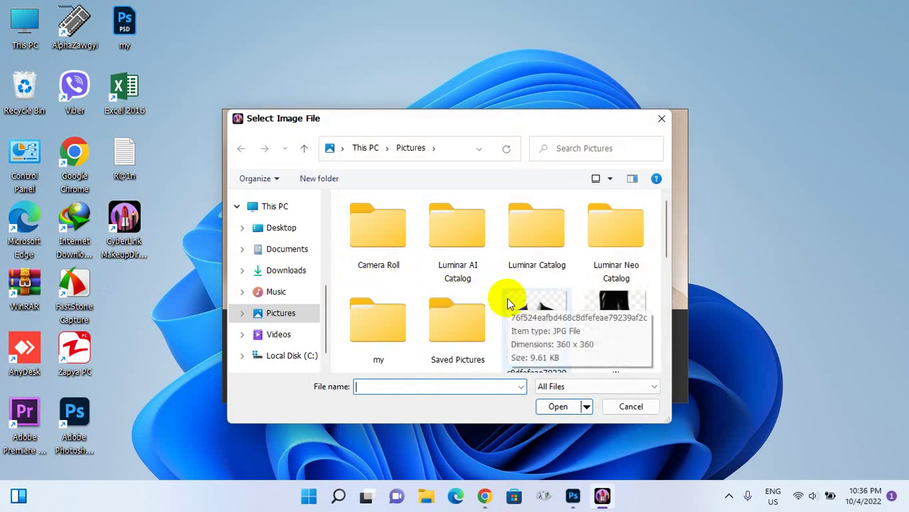
pyautogui.scroll(-5, 562, 283)
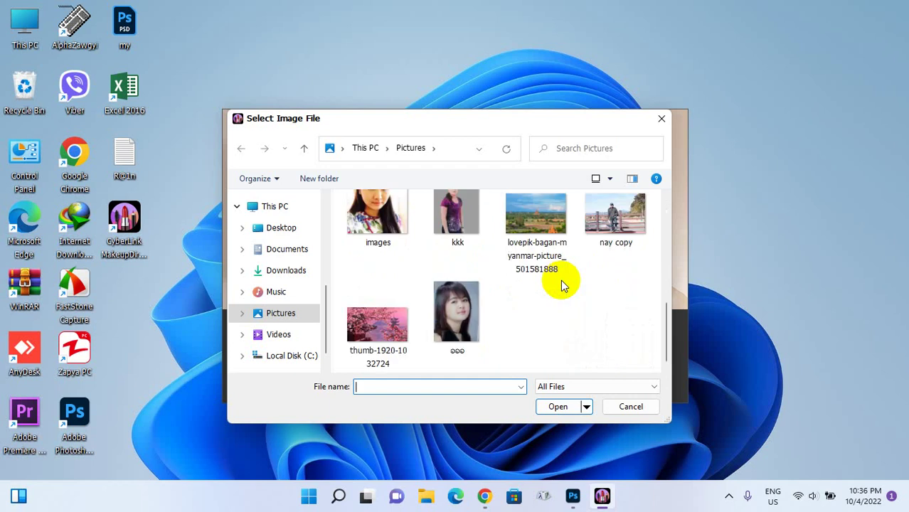
pyautogui.doubleClick(456, 317)
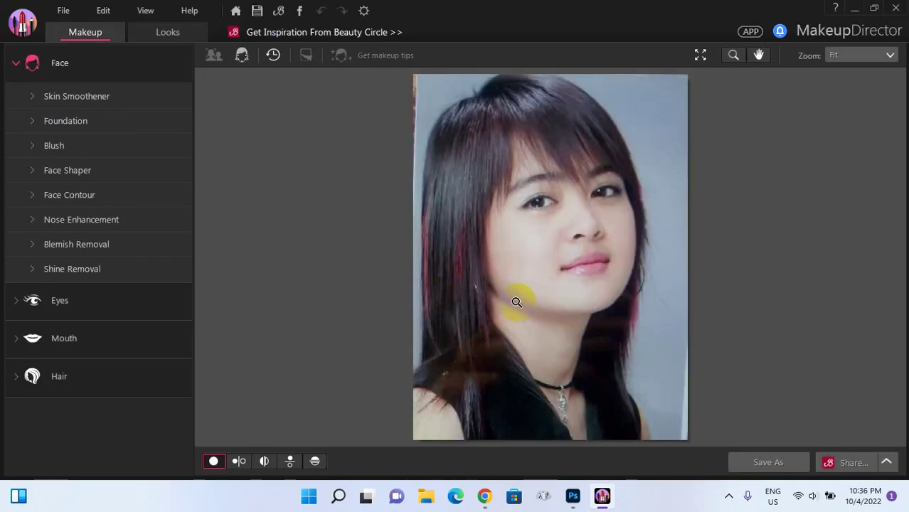
pyautogui.moveTo(491, 319)
pyautogui.mouseDown()
pyautogui.moveTo(481, 324)
pyautogui.moveTo(483, 341)
pyautogui.moveTo(451, 344)
pyautogui.moveTo(350, 388)
pyautogui.mouseUp()
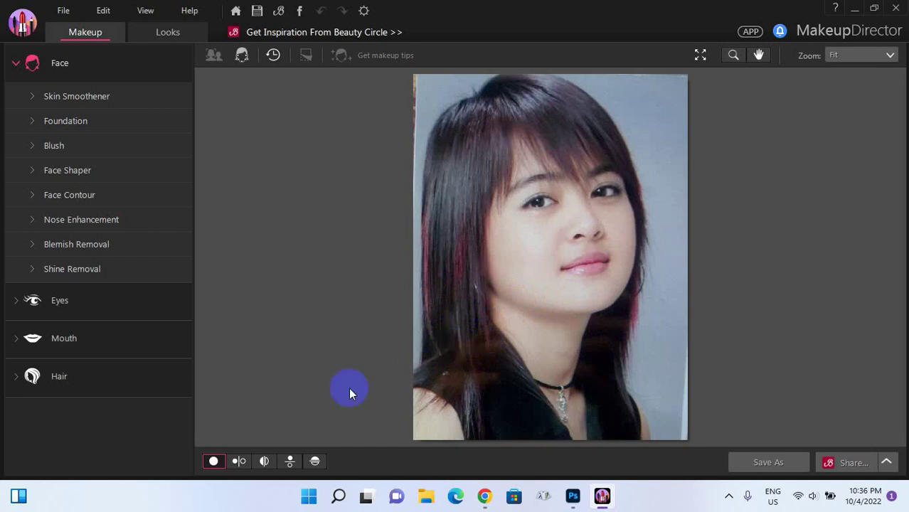
pyautogui.click(238, 461)
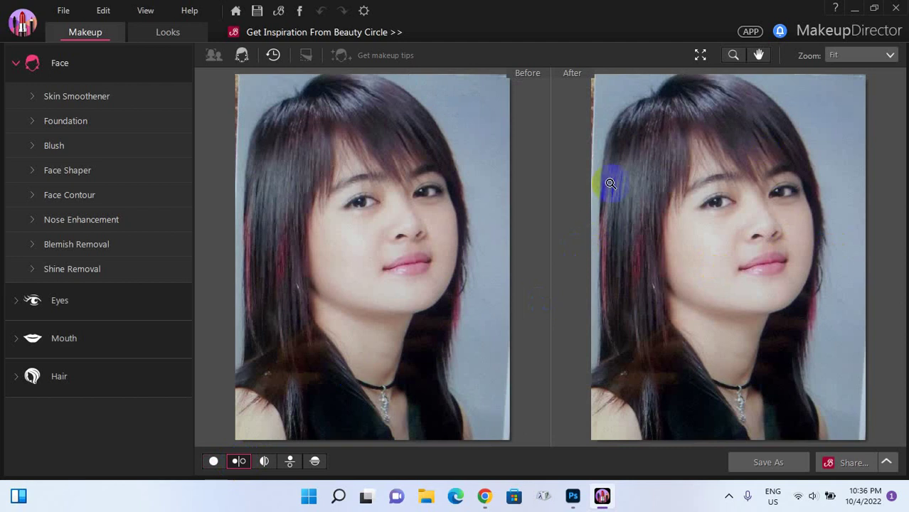
pyautogui.click(35, 146)
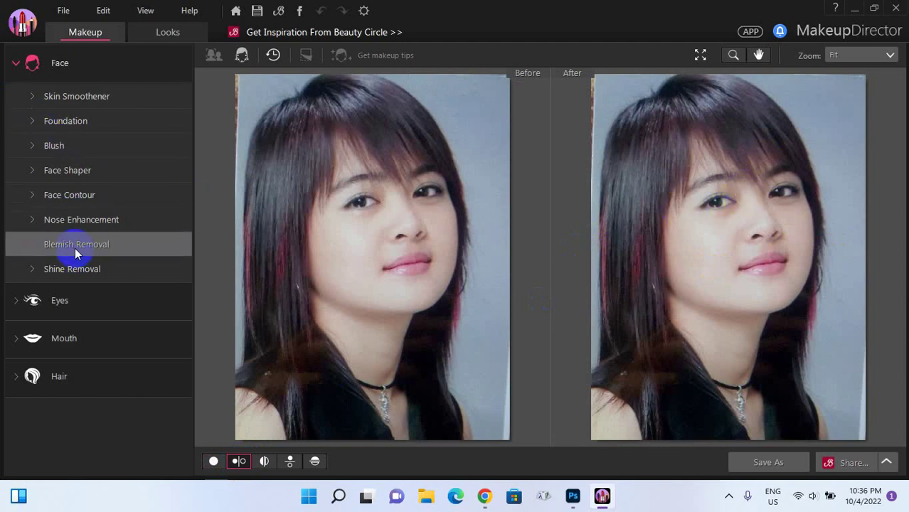
pyautogui.click(17, 62)
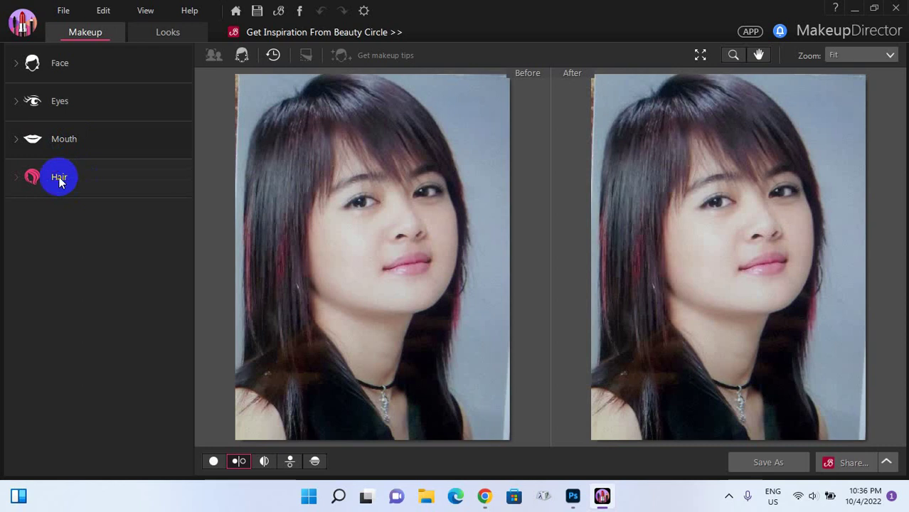
pyautogui.click(16, 64)
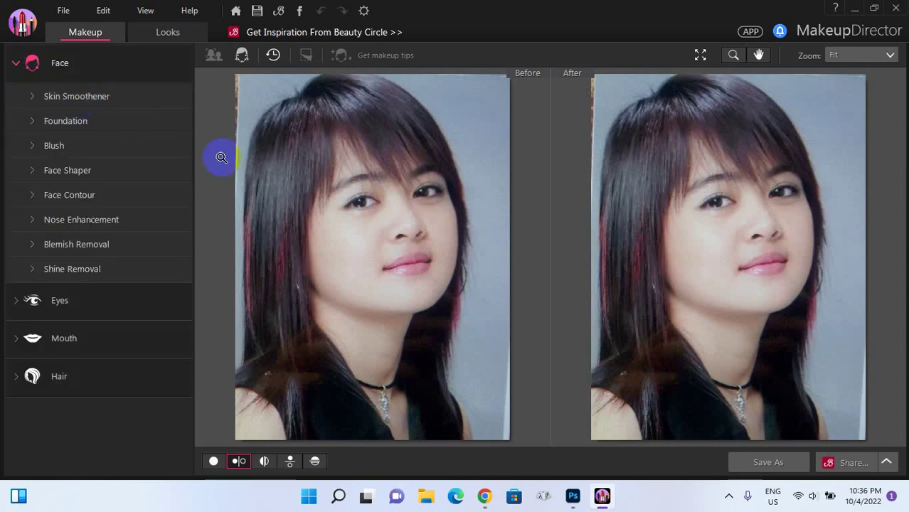
pyautogui.click(32, 99)
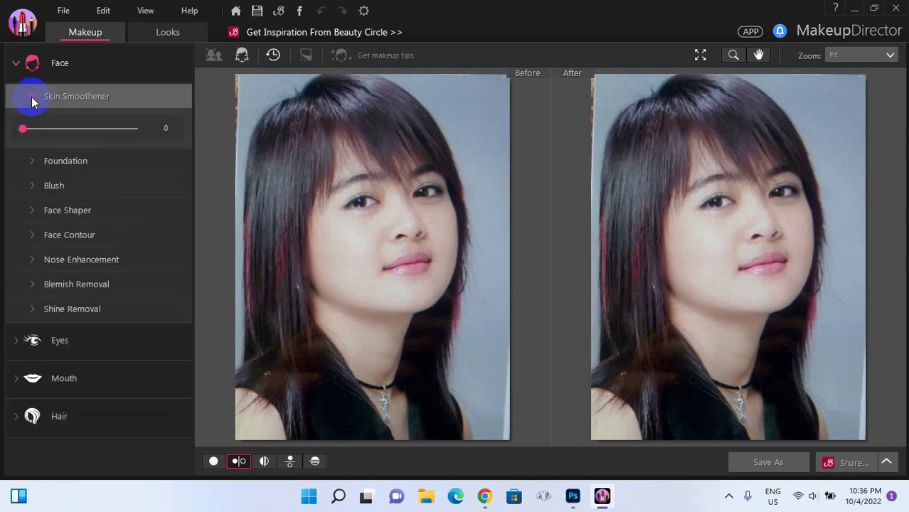
# Try two pinkish foundation colors on the face, and reset the foundation to no color.
pyautogui.click(34, 163)
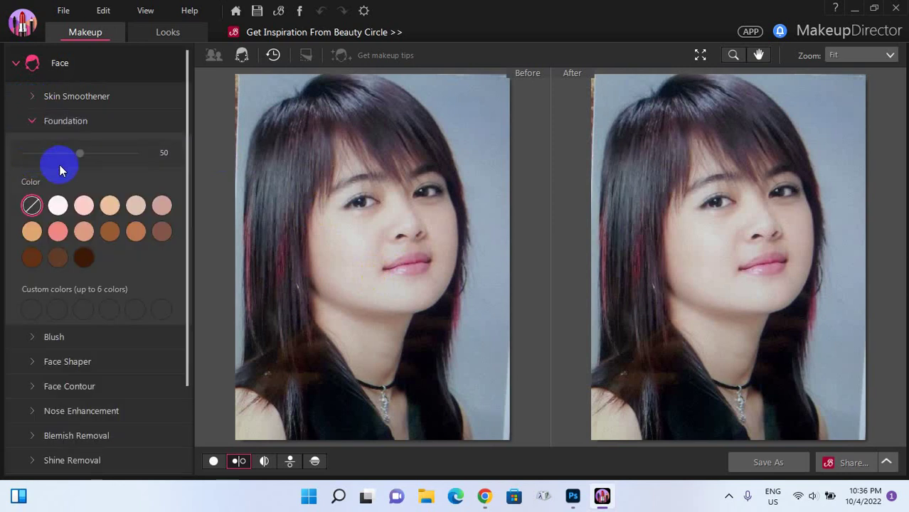
pyautogui.click(58, 233)
pyautogui.click(83, 231)
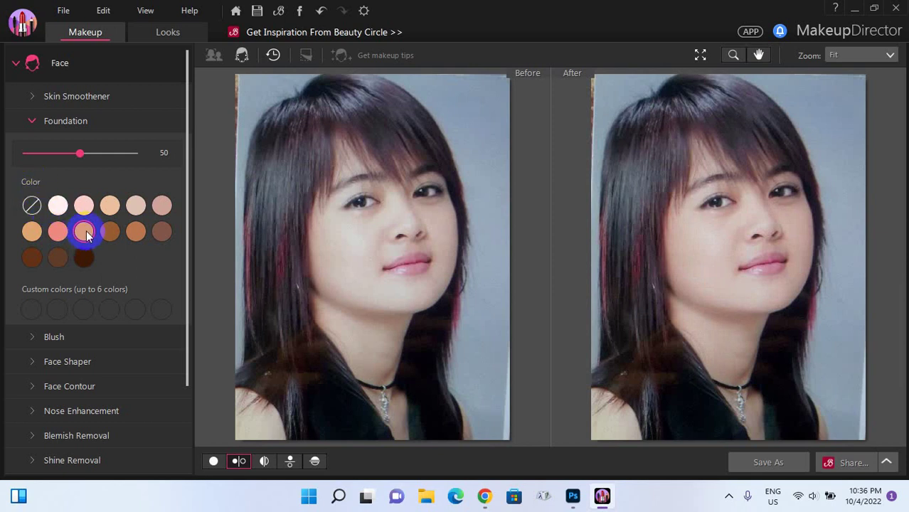
pyautogui.click(32, 211)
pyautogui.click(29, 123)
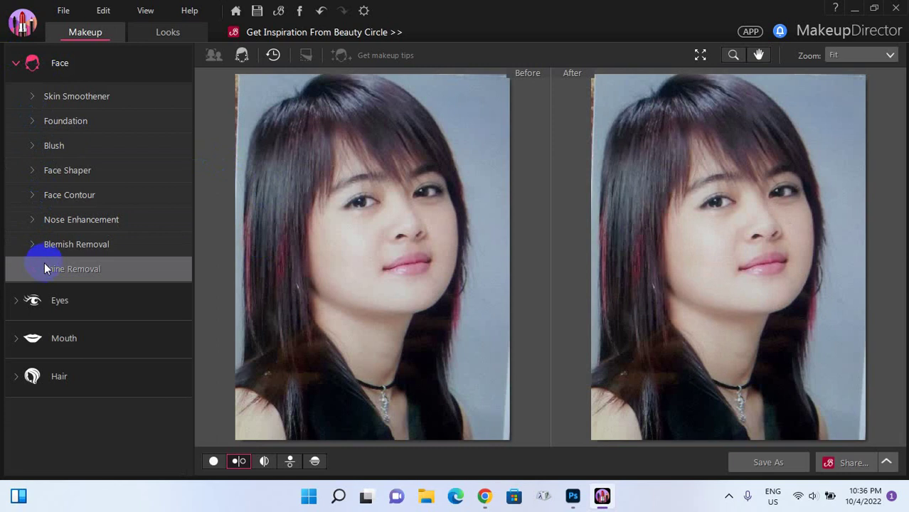
# Try a dark red eye liner at intensity 53, and reset the eye liner to no color.
pyautogui.click(16, 300)
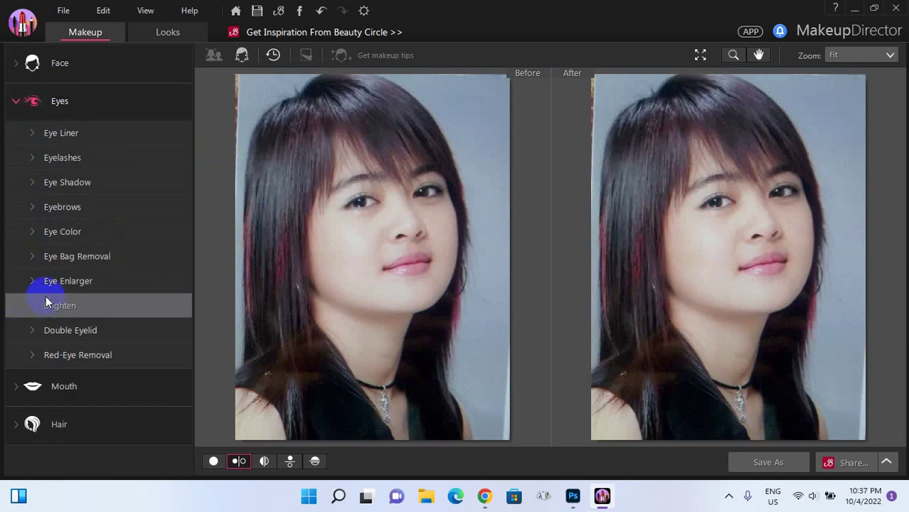
pyautogui.click(36, 140)
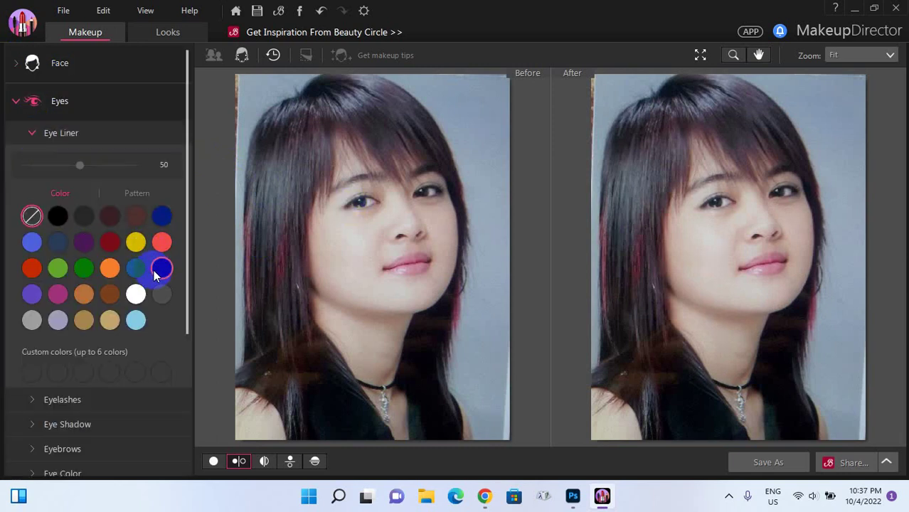
pyautogui.click(113, 247)
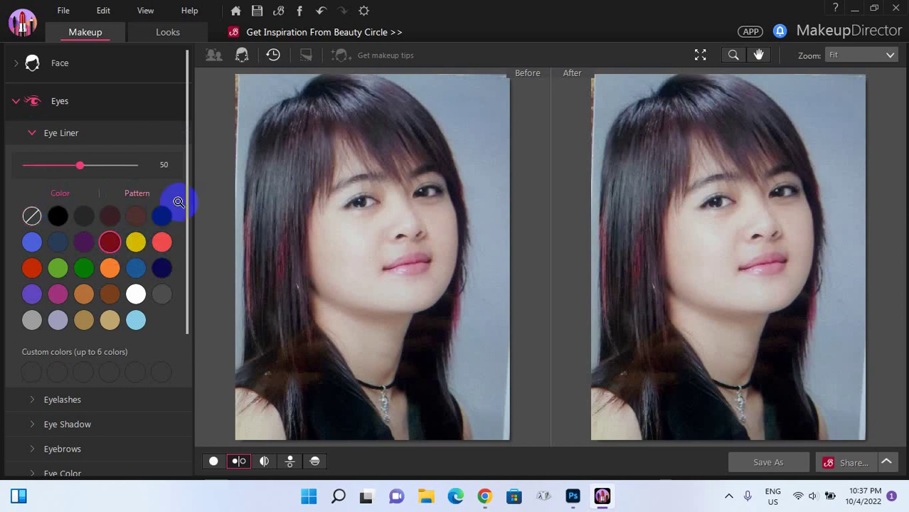
pyautogui.click(80, 166)
pyautogui.moveTo(80, 166); pyautogui.dragTo(82, 184)
pyautogui.click(31, 219)
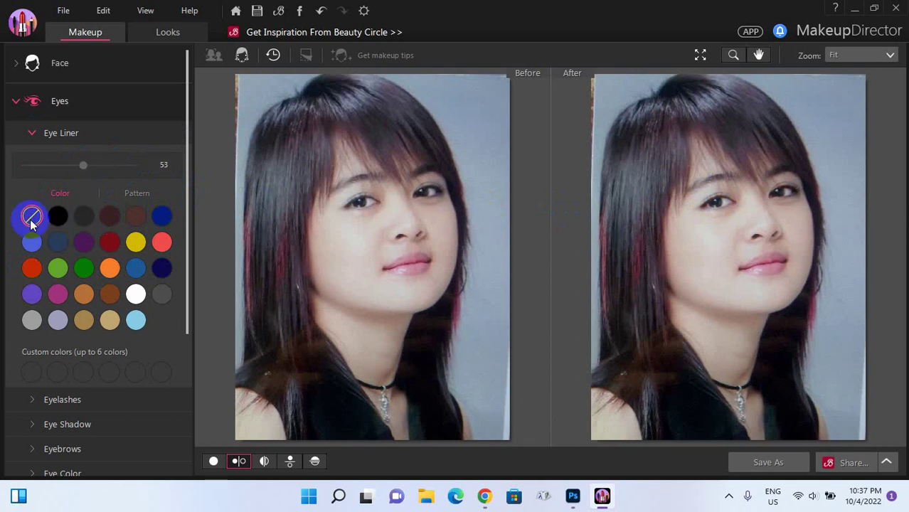
pyautogui.click(33, 133)
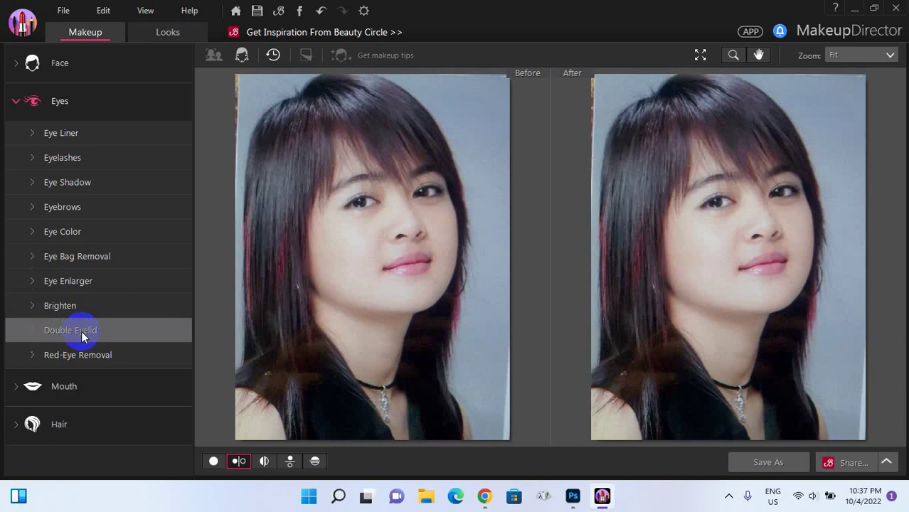
# Try several red and pink lip colors on the mouth, settling on crimson at an intensity of 64.
pyautogui.click(18, 101)
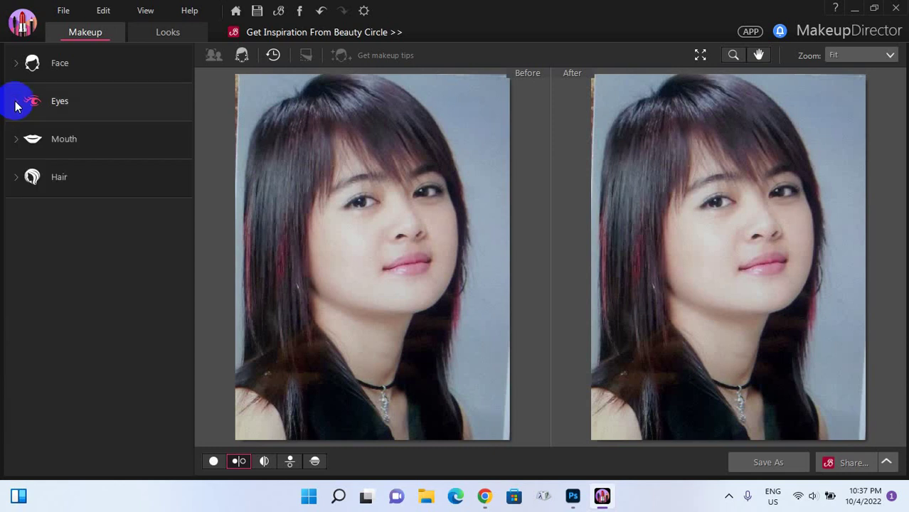
pyautogui.click(18, 140)
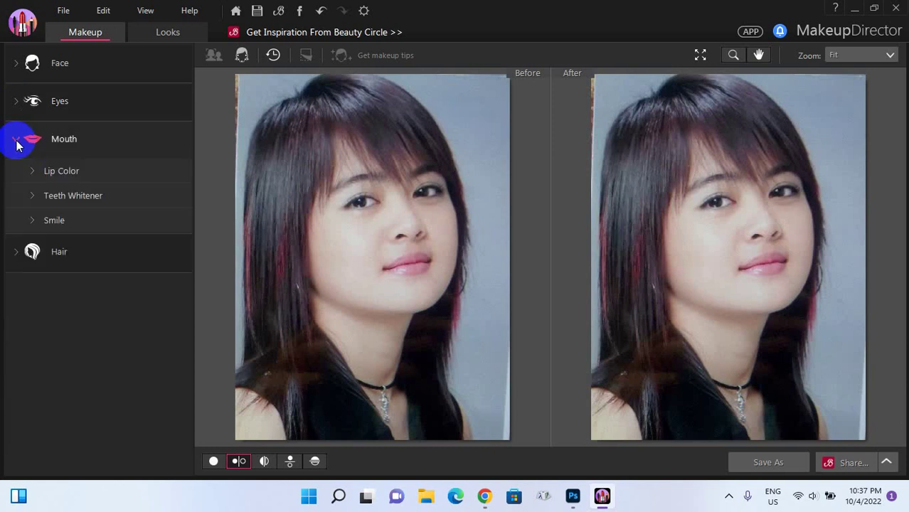
pyautogui.click(33, 176)
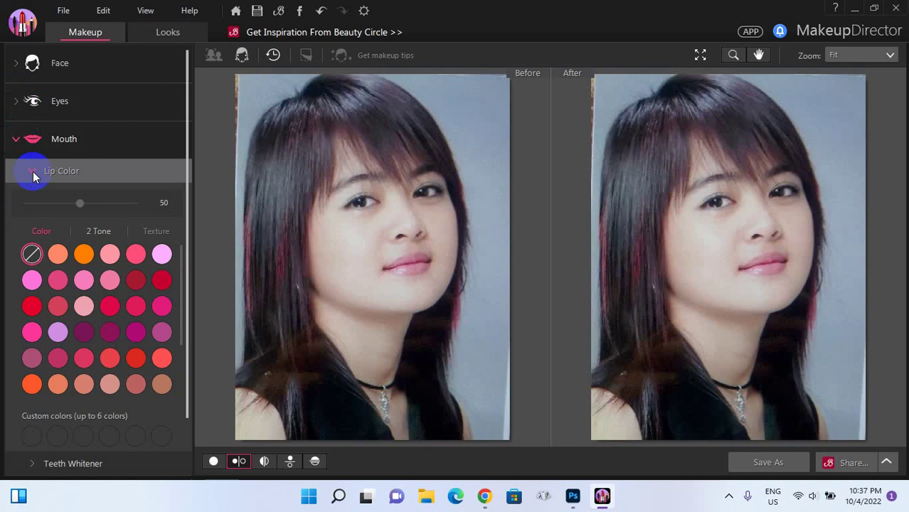
pyautogui.click(162, 283)
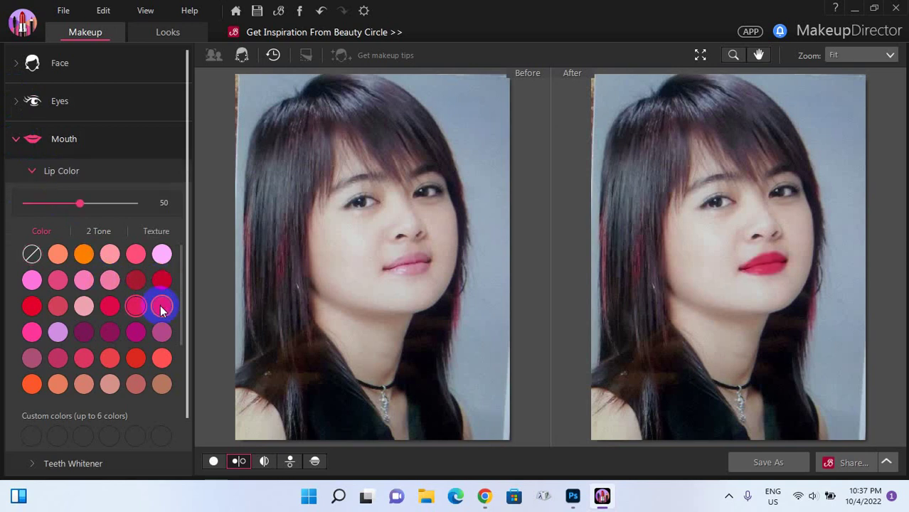
pyautogui.click(160, 304)
pyautogui.click(139, 309)
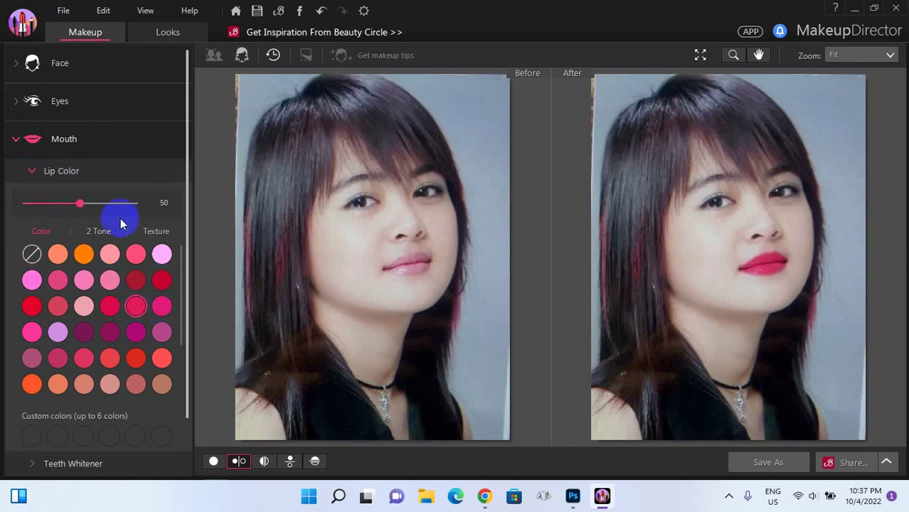
pyautogui.moveTo(81, 207); pyautogui.dragTo(64, 216)
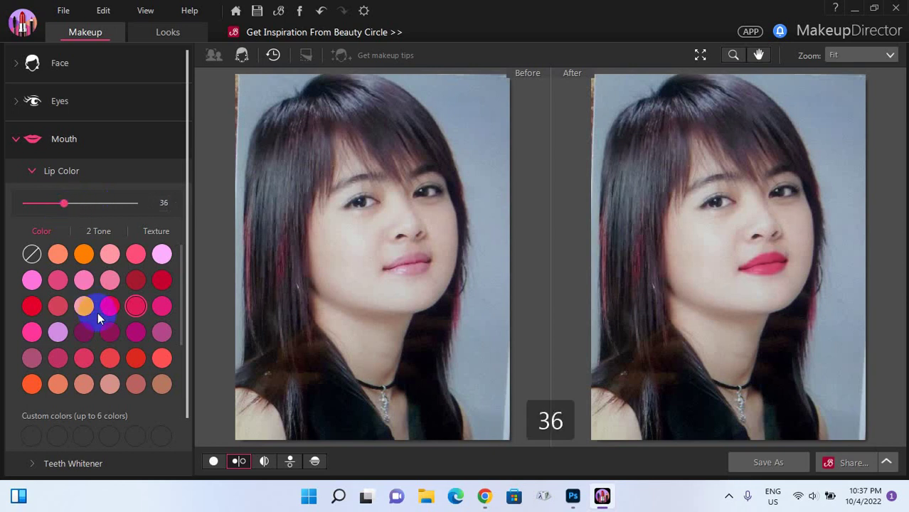
pyautogui.click(31, 305)
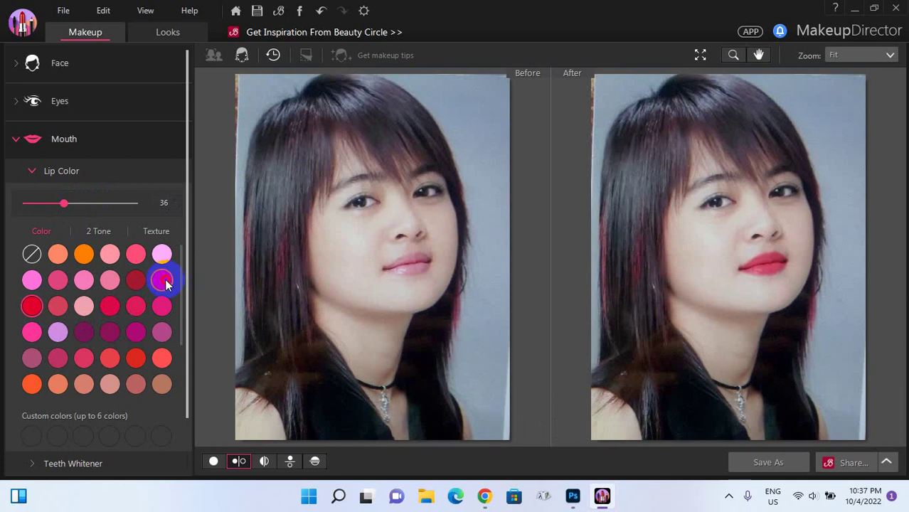
pyautogui.click(109, 307)
pyautogui.moveTo(64, 204); pyautogui.dragTo(98, 214)
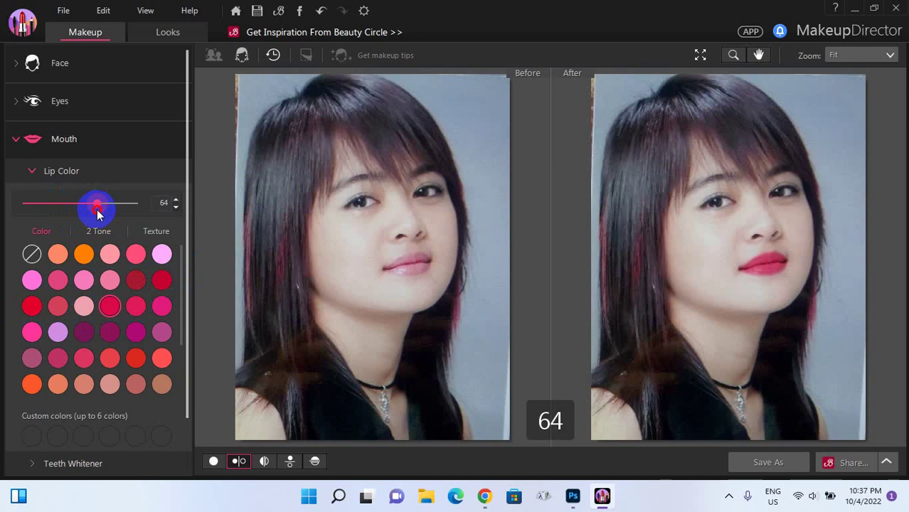
pyautogui.click(27, 170)
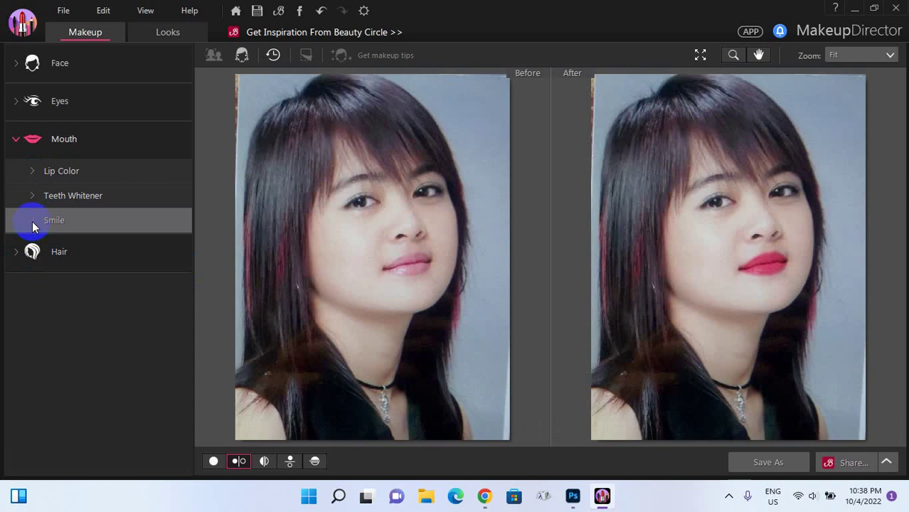
# Raise the Smile effect on the mouth to a high level.
pyautogui.click(34, 225)
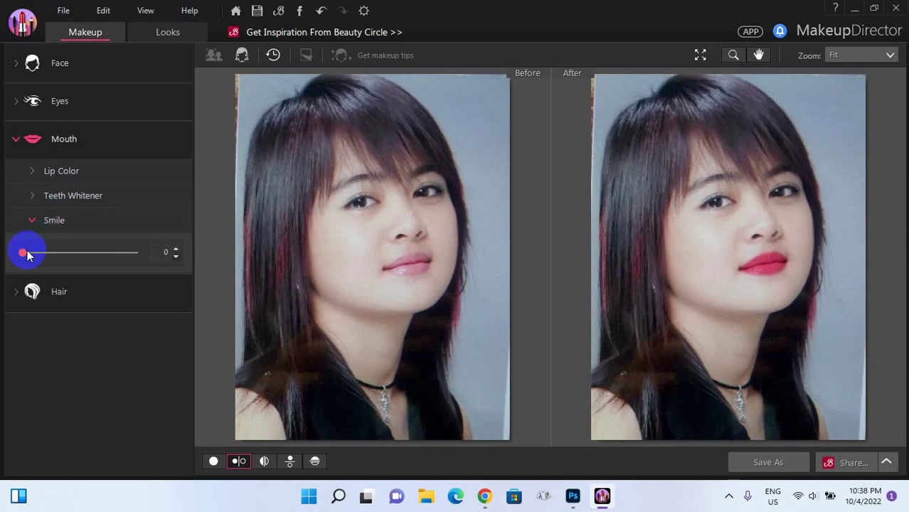
pyautogui.moveTo(27, 256); pyautogui.dragTo(123, 256)
pyautogui.click(31, 223)
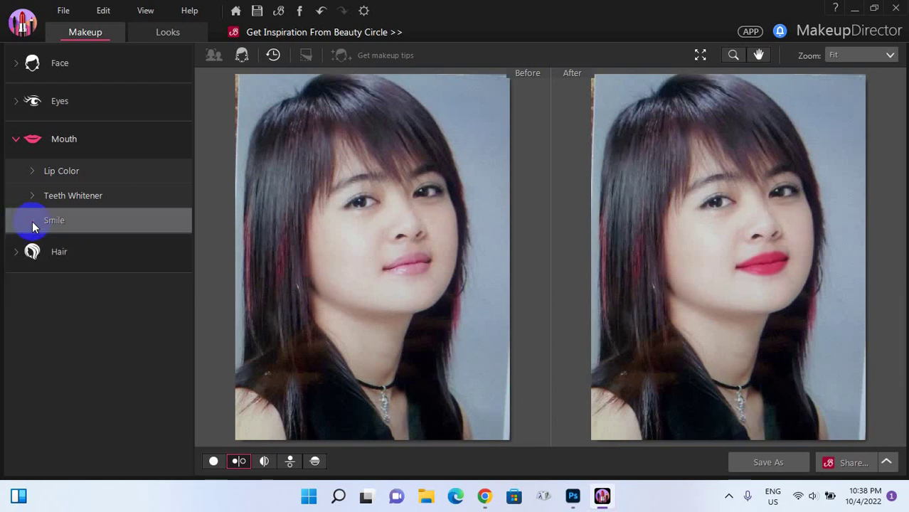
# Try several red, pink and mauve colors on the hair, settling on a reddish auburn.
pyautogui.click(16, 257)
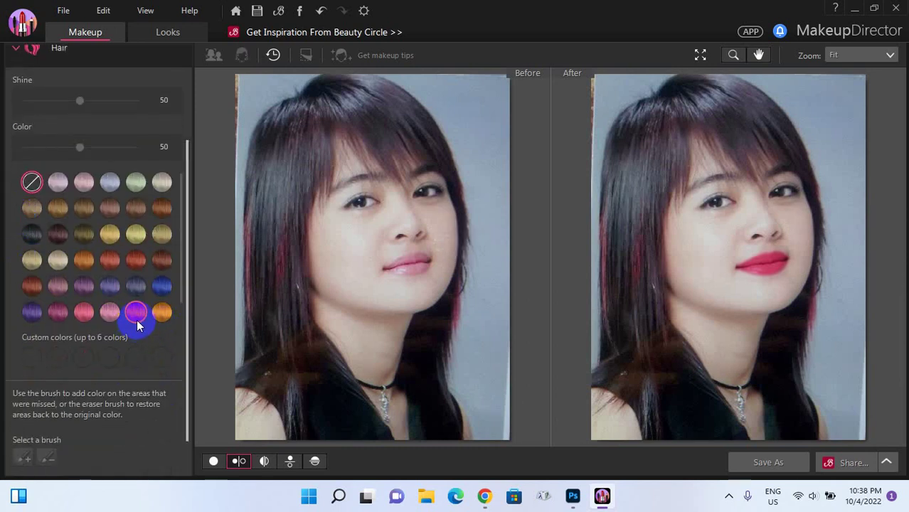
pyautogui.click(138, 267)
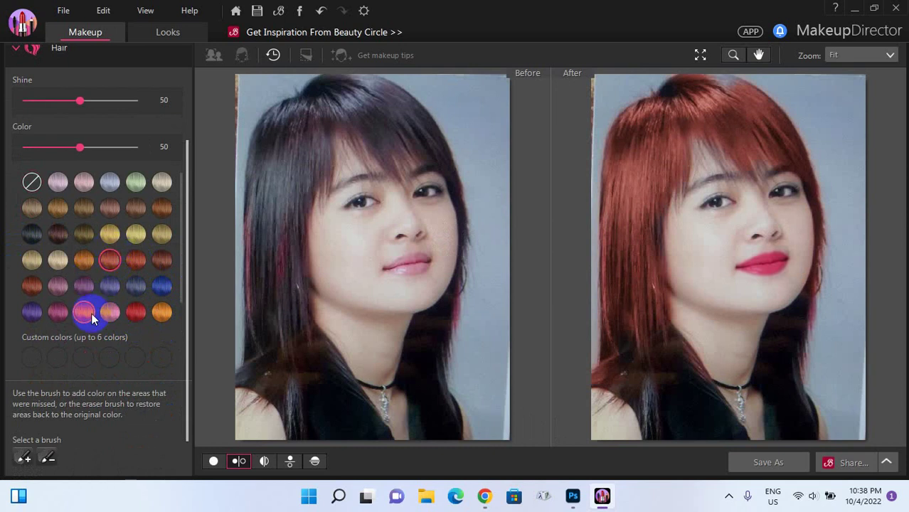
pyautogui.click(86, 316)
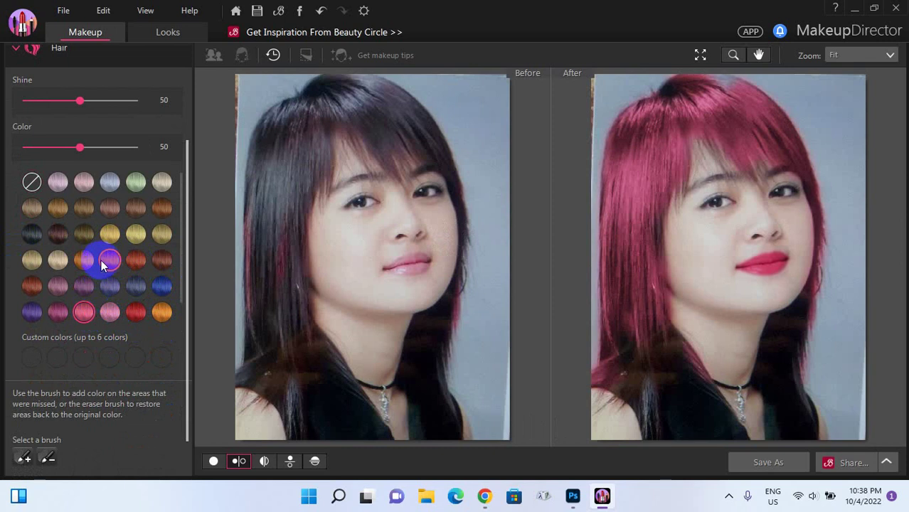
pyautogui.click(106, 262)
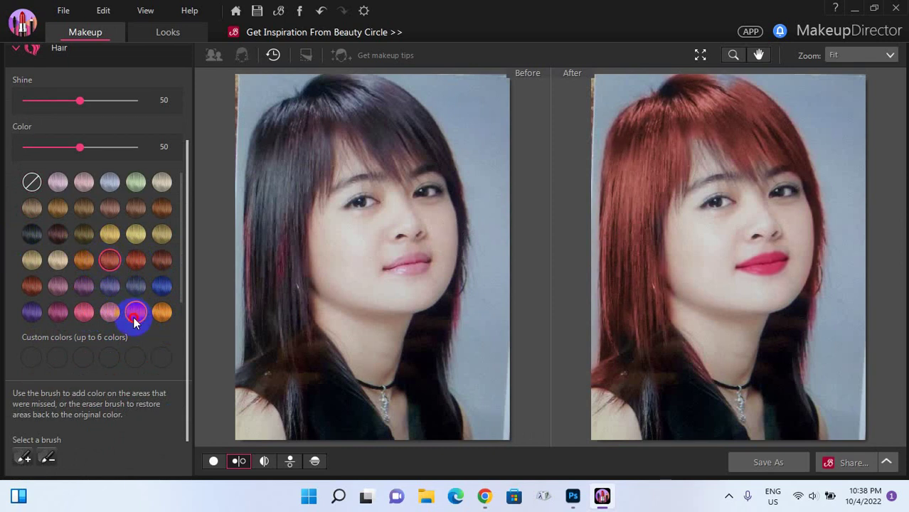
pyautogui.click(136, 315)
pyautogui.click(135, 261)
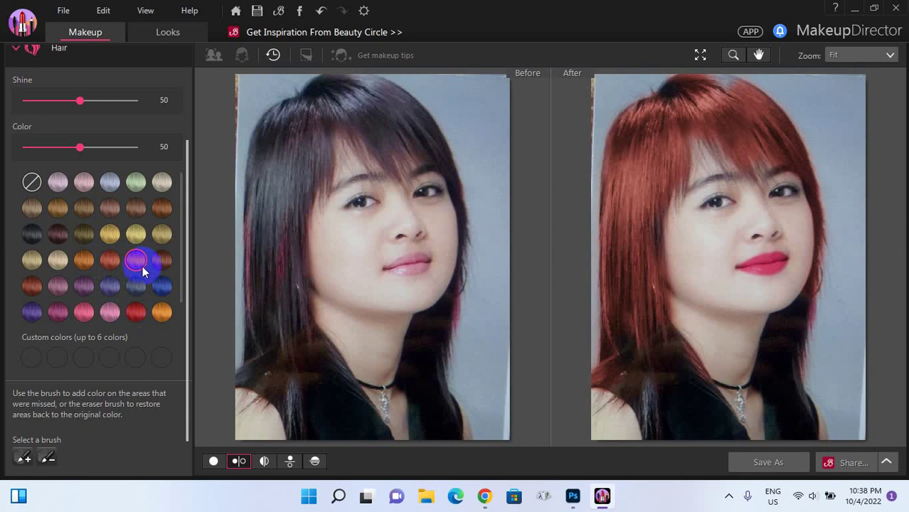
pyautogui.click(84, 183)
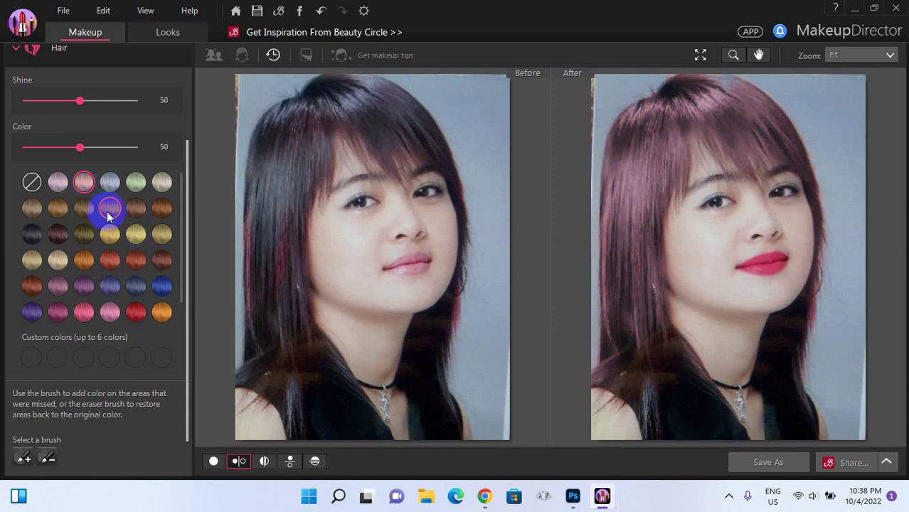
pyautogui.click(109, 211)
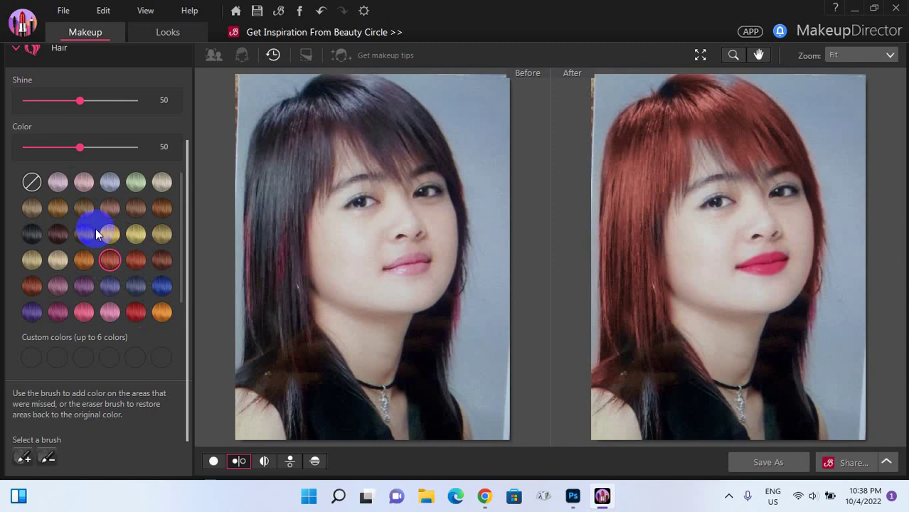
# Set the hair color intensity to 43 and the hair shine to 26.
pyautogui.click(80, 147)
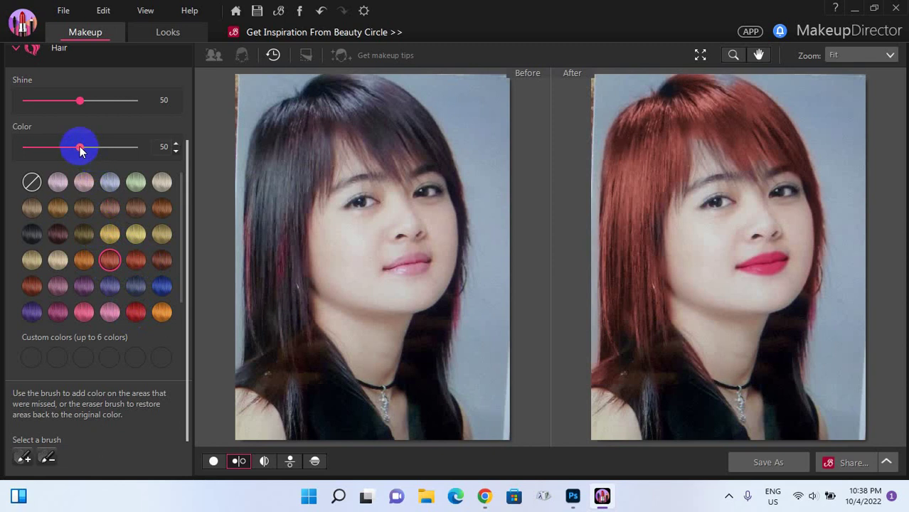
pyautogui.moveTo(80, 149)
pyautogui.mouseDown()
pyautogui.moveTo(49, 150)
pyautogui.moveTo(76, 155)
pyautogui.moveTo(64, 148)
pyautogui.mouseUp()
pyautogui.click(57, 209)
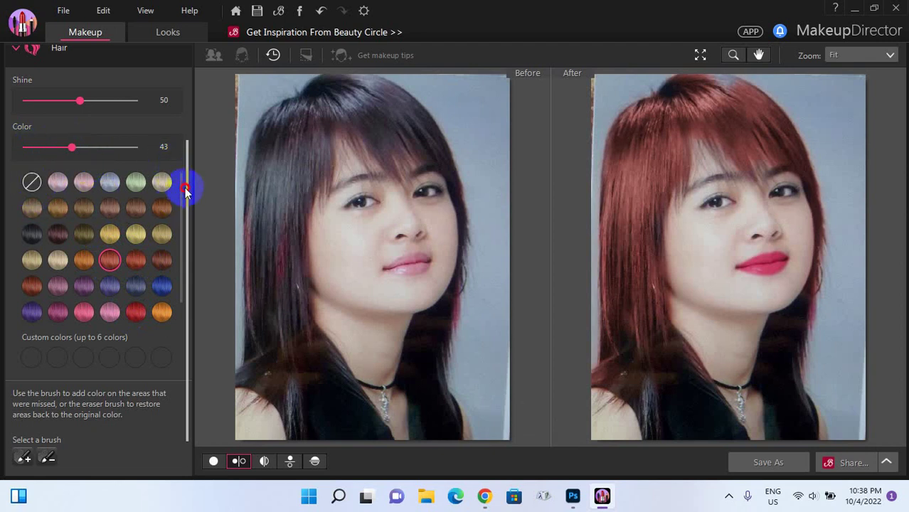
pyautogui.click(187, 154)
pyautogui.moveTo(187, 154); pyautogui.dragTo(189, 91)
pyautogui.moveTo(81, 200); pyautogui.dragTo(52, 218)
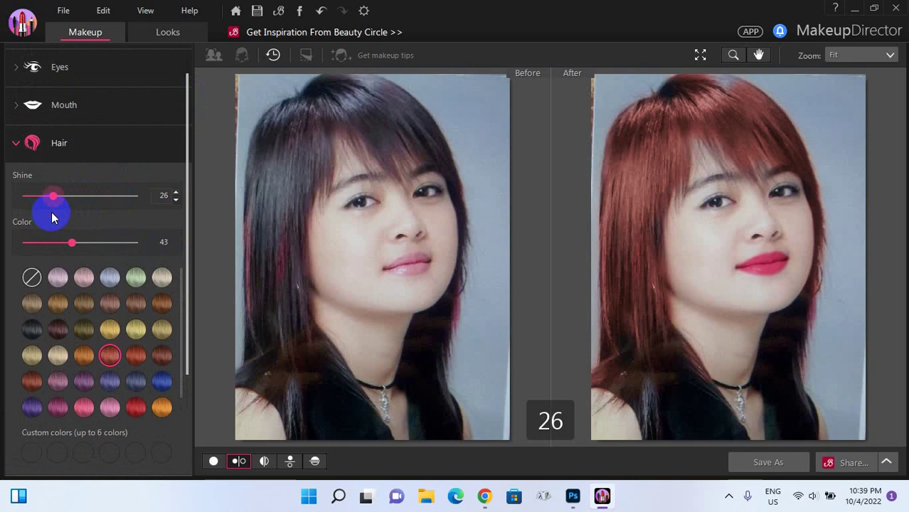
pyautogui.click(14, 146)
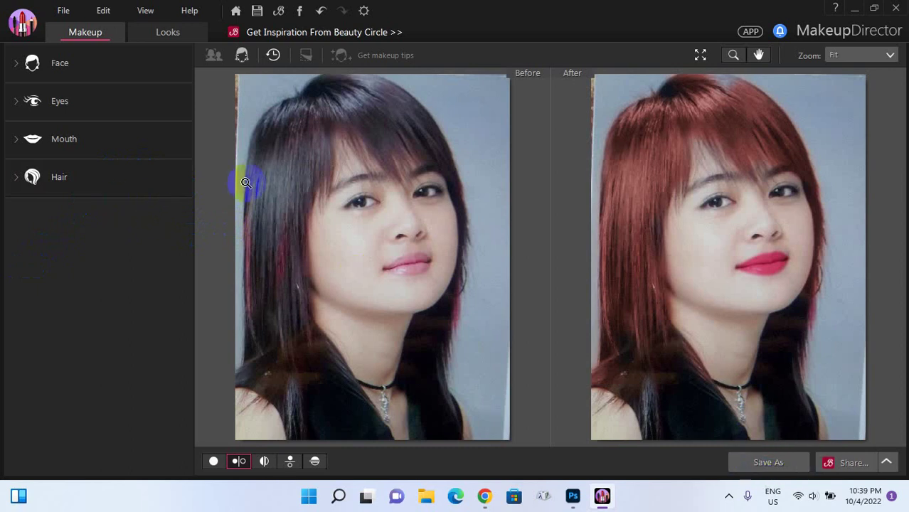
pyautogui.click(65, 13)
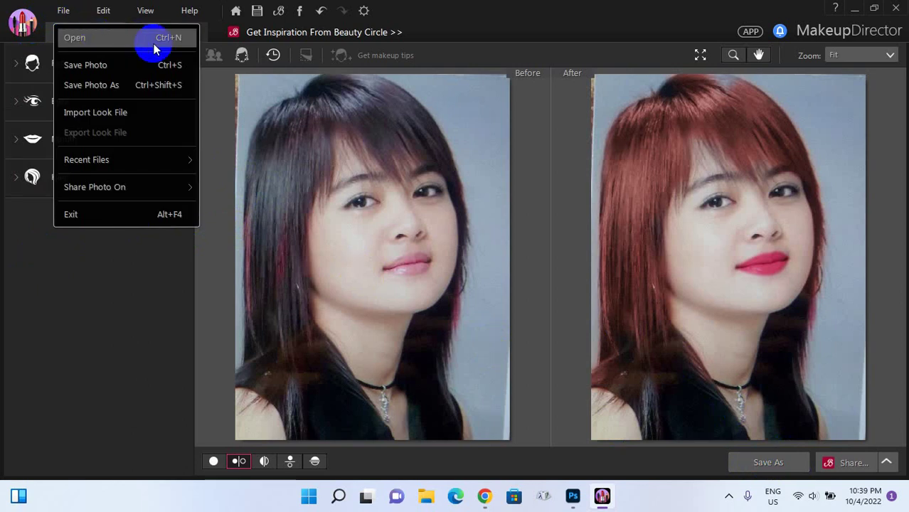
pyautogui.click(125, 298)
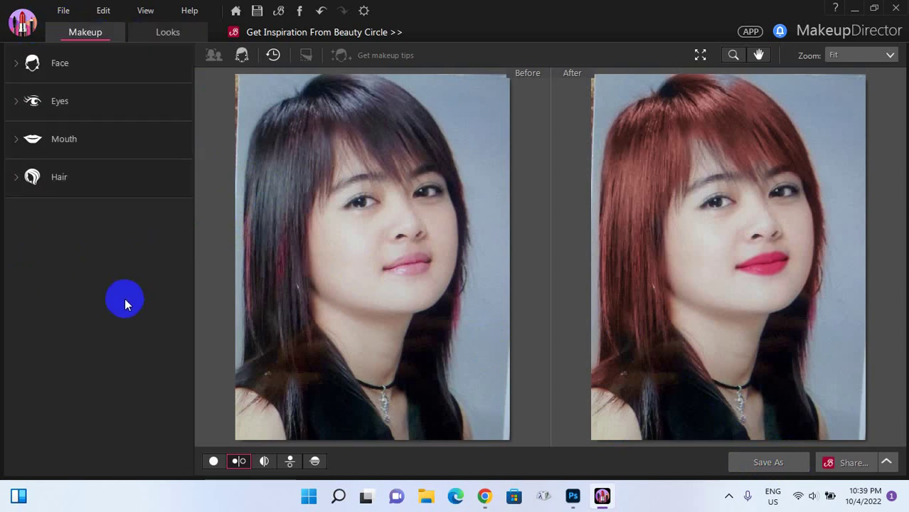
# Save the retouched portrait as a JPG file named may in the Pictures folder, and dismiss the offer to share the look.
pyautogui.click(766, 463)
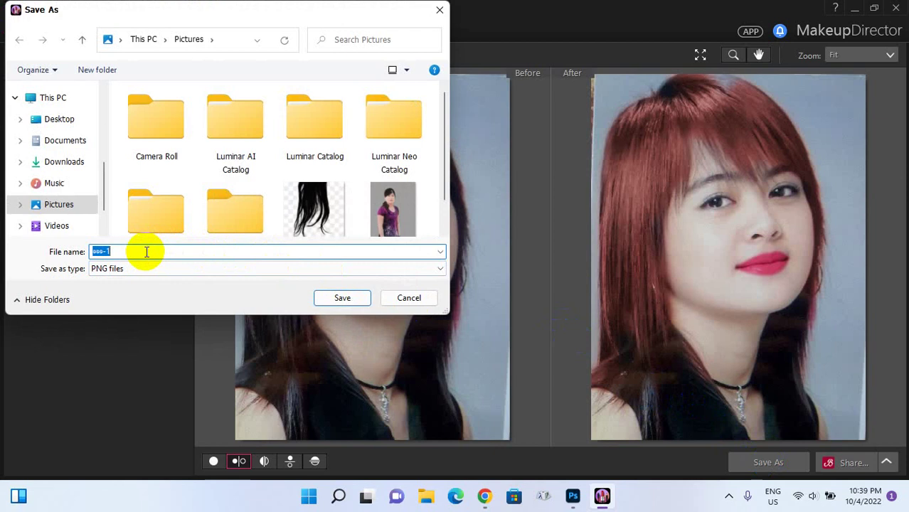
pyautogui.write('may')
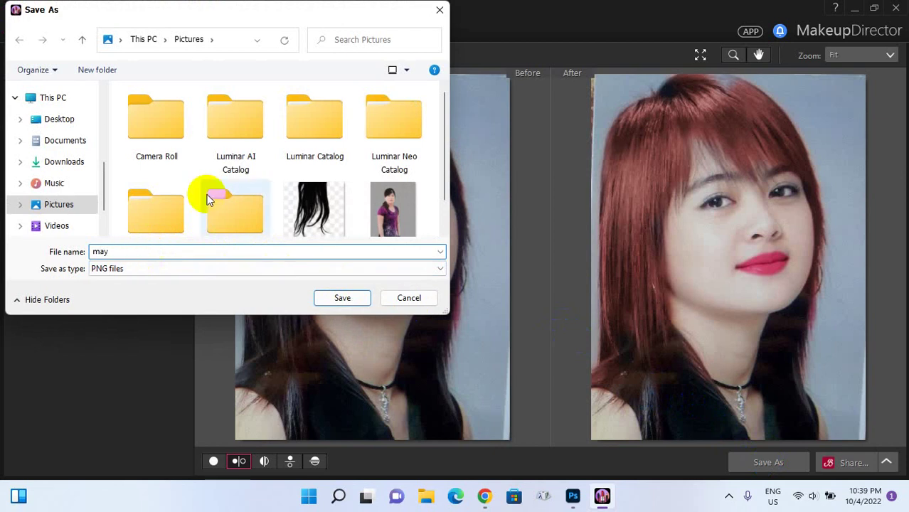
pyautogui.click(158, 264)
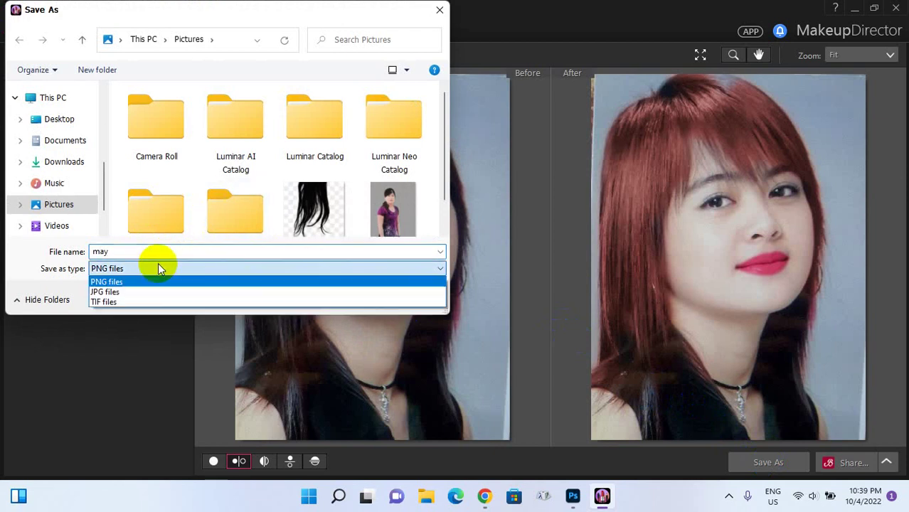
pyautogui.click(130, 290)
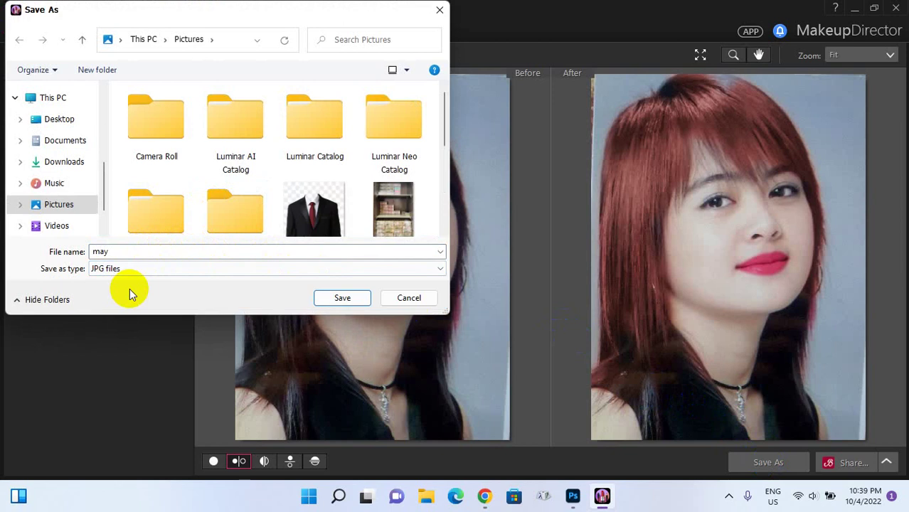
pyautogui.click(60, 119)
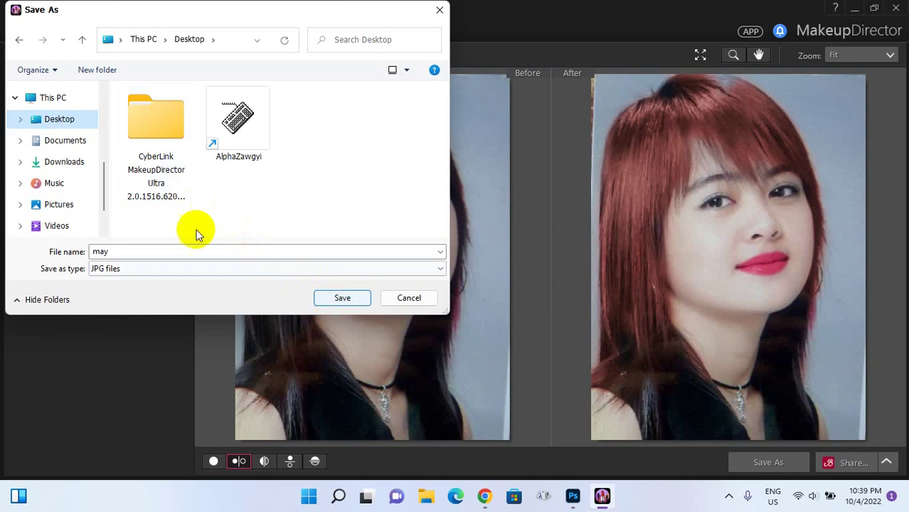
pyautogui.click(71, 204)
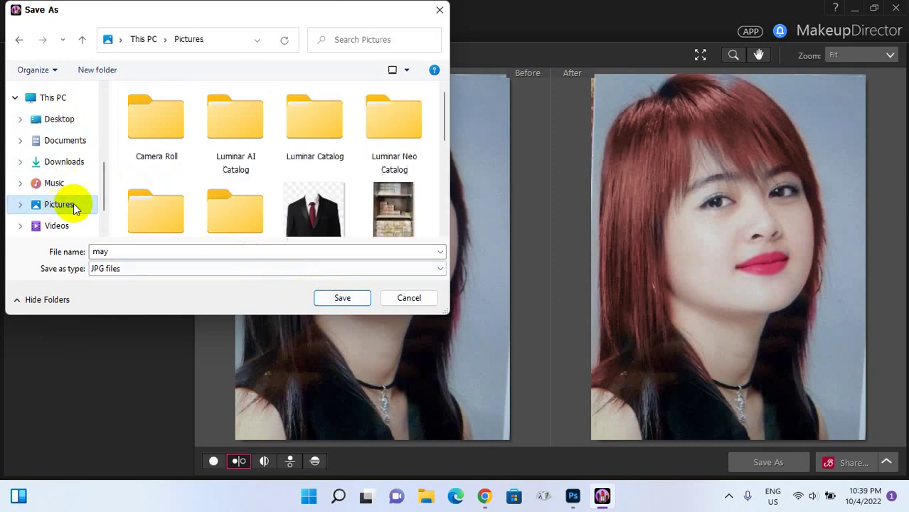
pyautogui.click(345, 297)
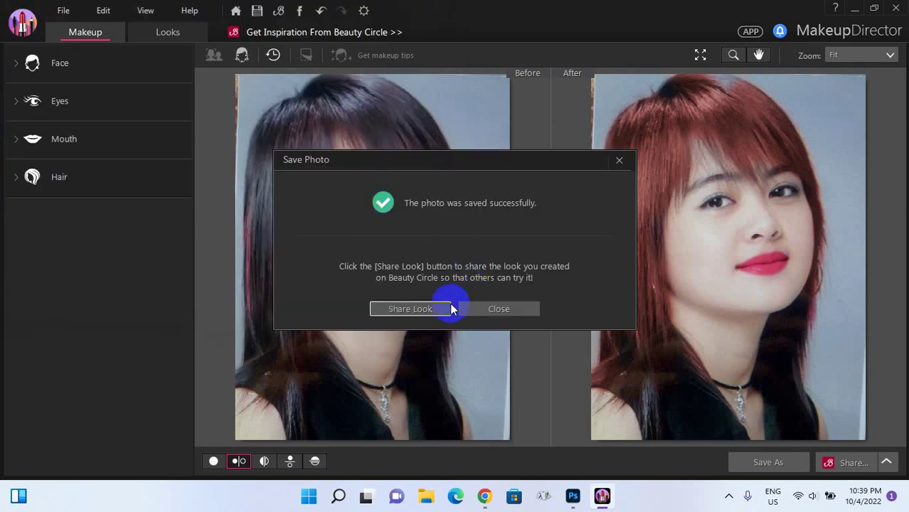
pyautogui.click(497, 310)
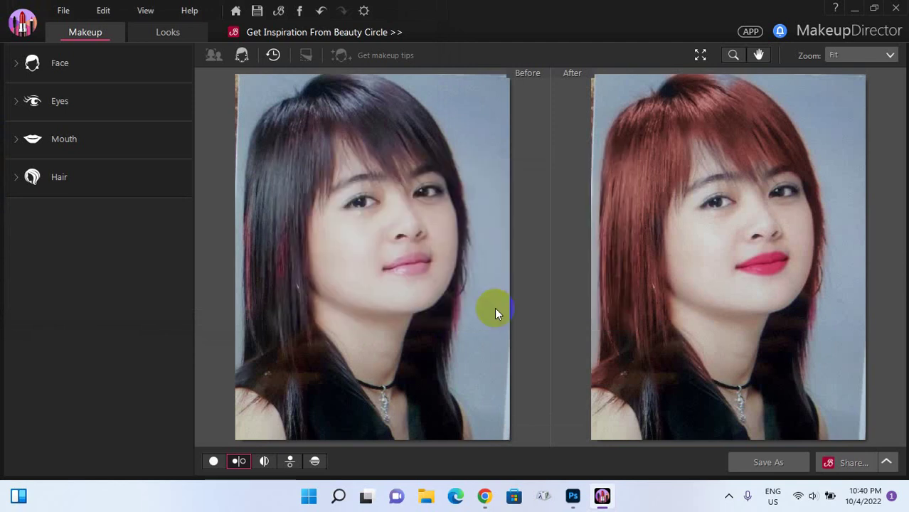
# Switch to File Explorer and open the saved may image from the Pictures folder.
pyautogui.click(853, 10)
pyautogui.click(426, 496)
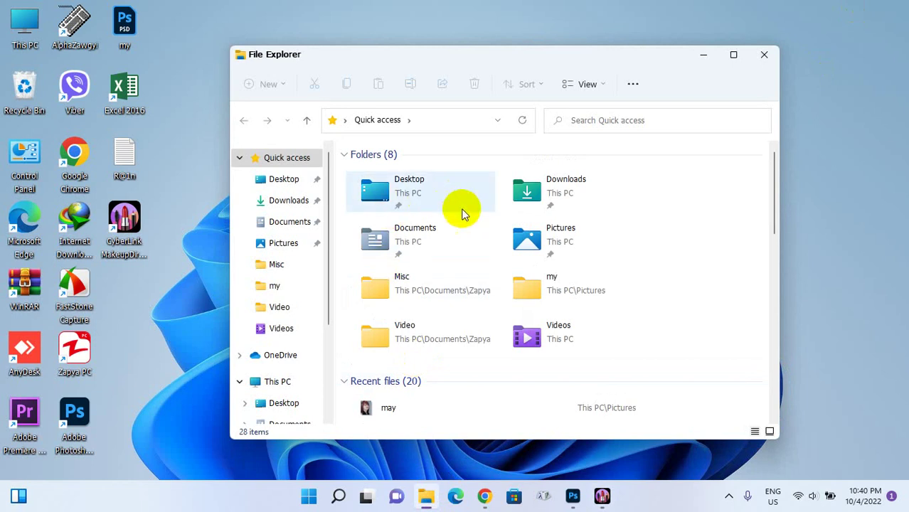
pyautogui.doubleClick(569, 234)
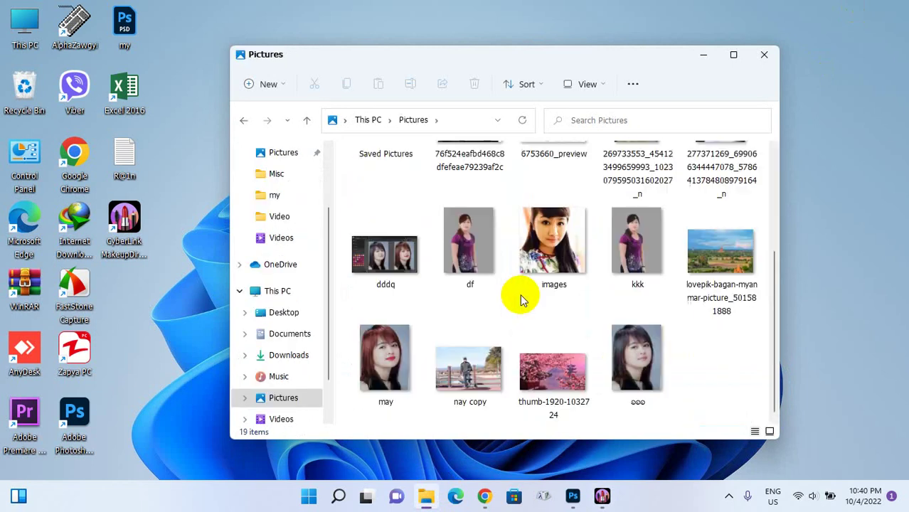
pyautogui.click(379, 356)
pyautogui.doubleClick(378, 355)
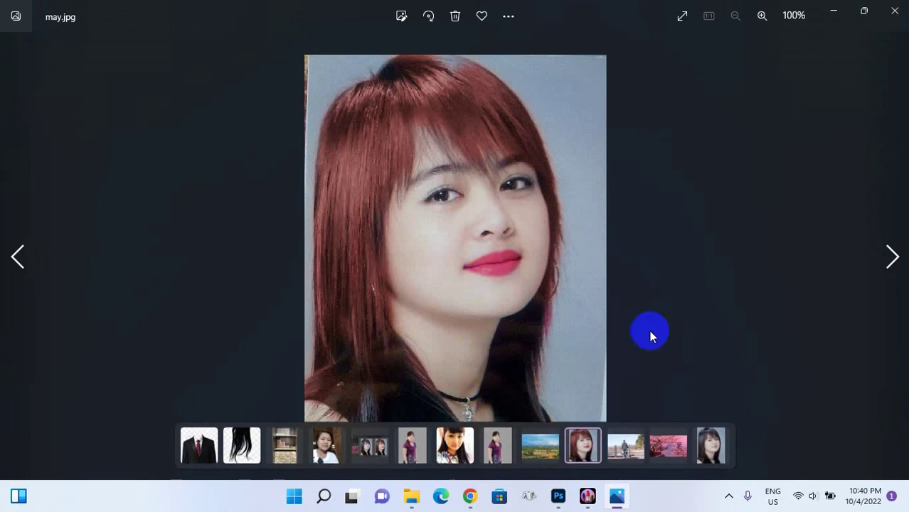
# Compare the original portrait with the saved may.jpg, and minimize the image viewer and the folder window.
pyautogui.click(710, 456)
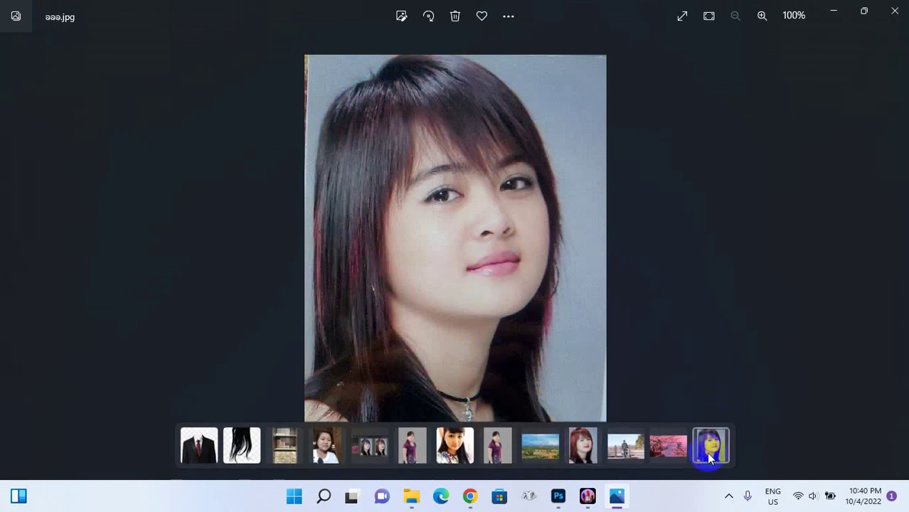
pyautogui.click(582, 445)
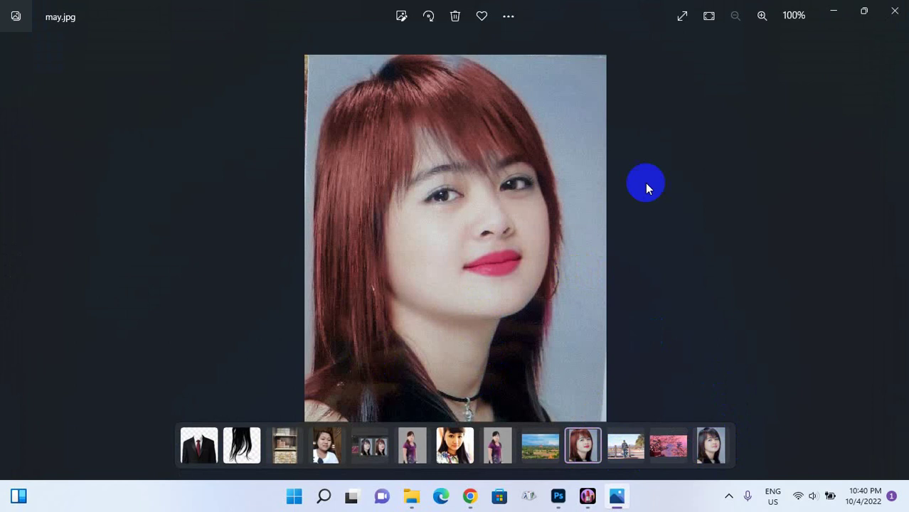
pyautogui.click(834, 13)
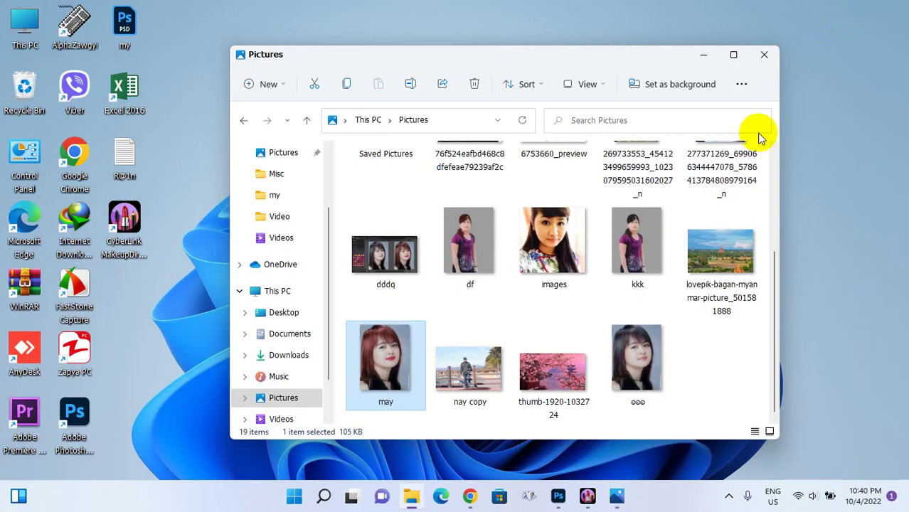
pyautogui.click(704, 54)
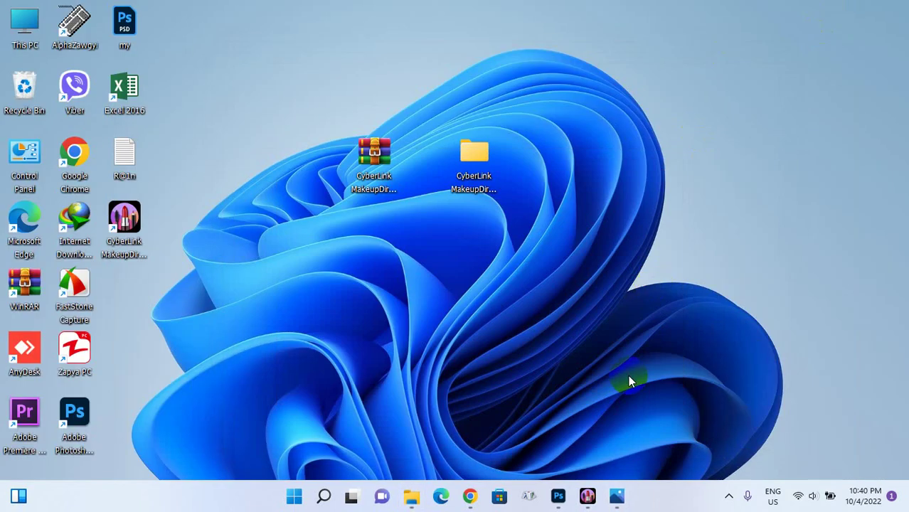
# Return to MakeupDirector, look through the Face tools and the Foundation colors, and minimize the program.
pyautogui.click(587, 496)
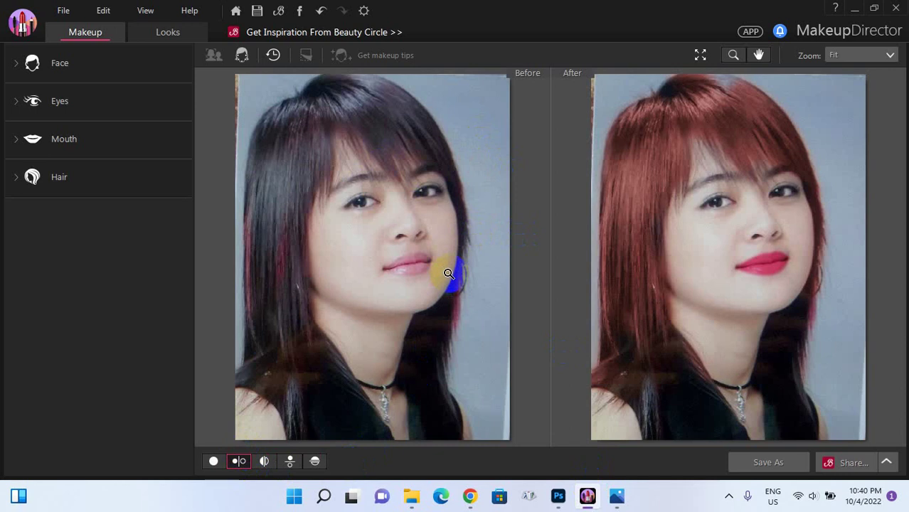
pyautogui.click(18, 64)
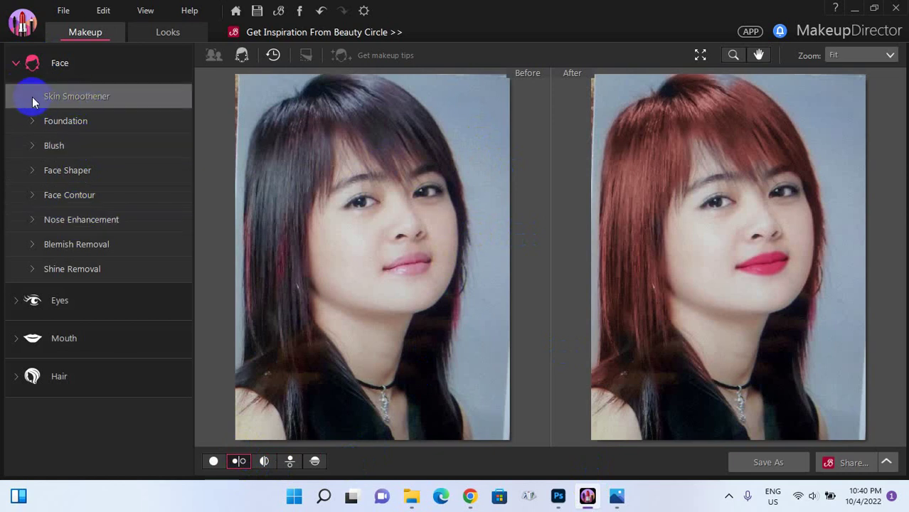
pyautogui.click(30, 120)
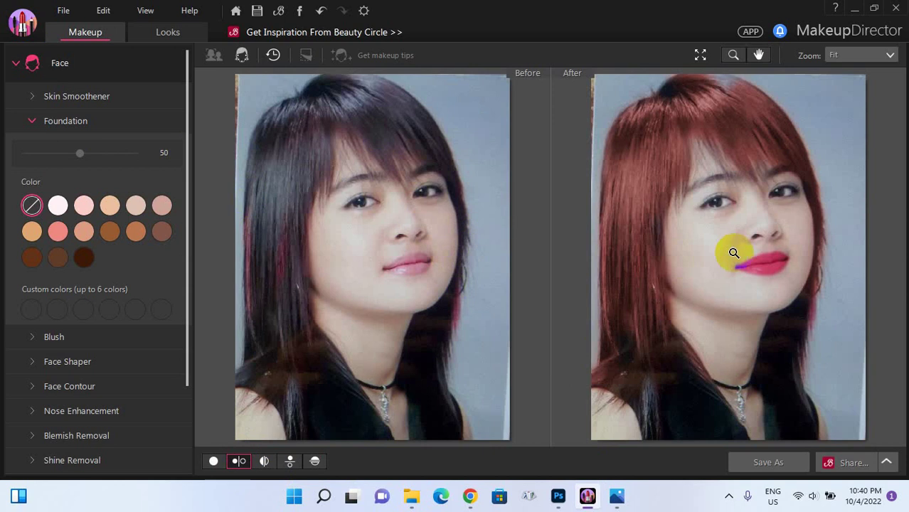
pyautogui.click(30, 122)
pyautogui.click(25, 63)
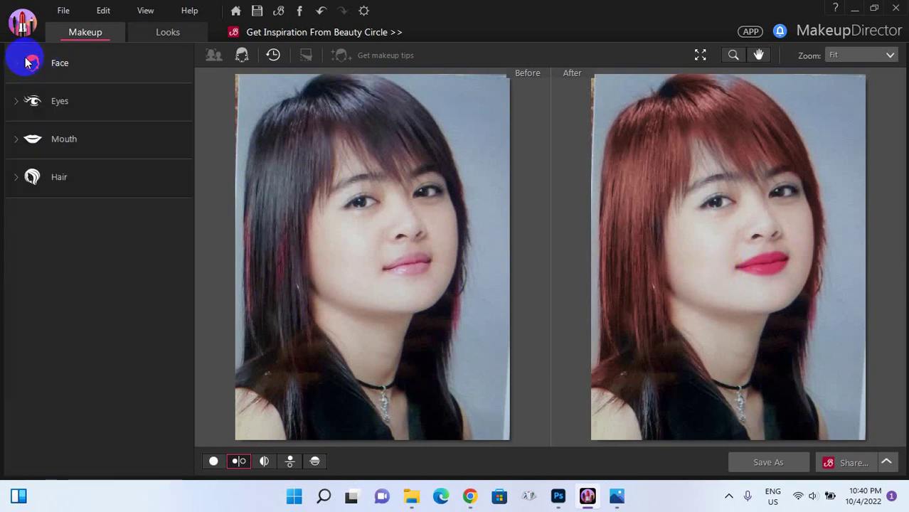
pyautogui.click(855, 8)
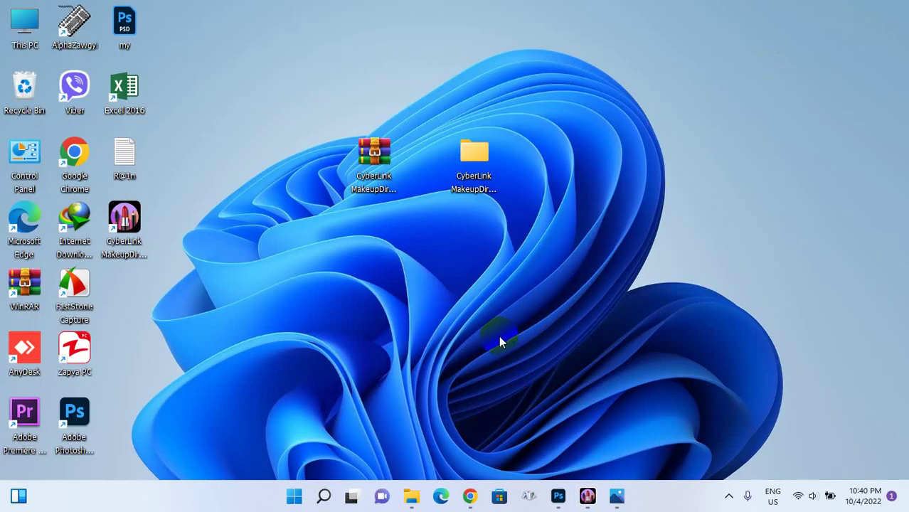
# Return to MakeupDirector, expand the Mouth tools, and display only the retouched portrait instead of the before and after comparison.
pyautogui.moveTo(588, 499)
pyautogui.click(587, 492)
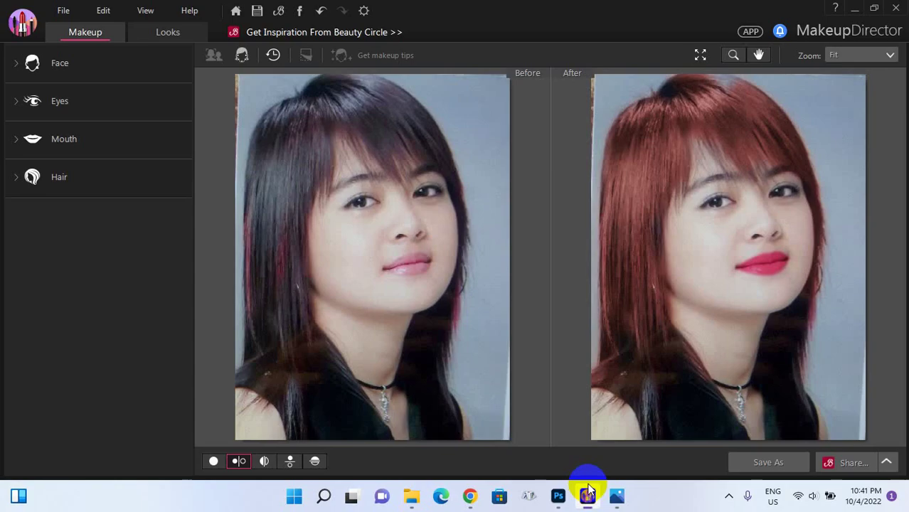
pyautogui.click(18, 144)
pyautogui.click(213, 461)
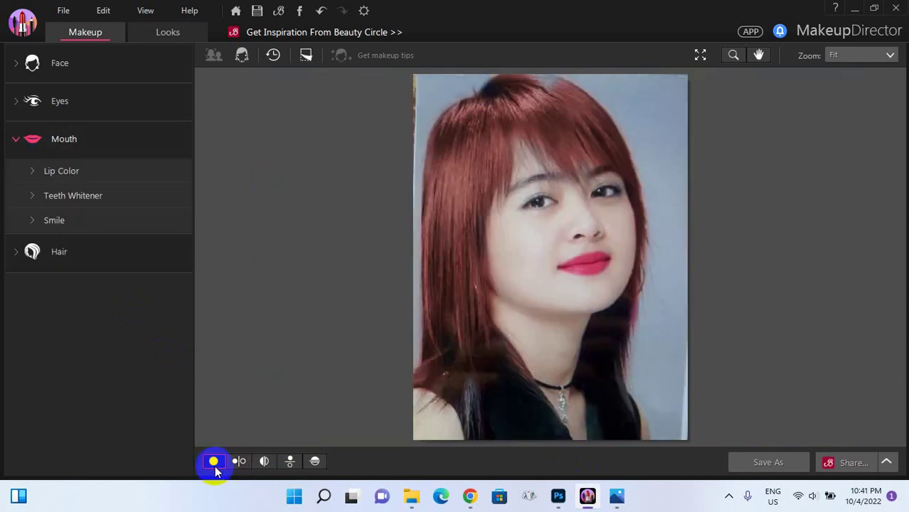
# Show the portrait side by side before and after the makeup, check it at 100% zoom, and return to the fitted view.
pyautogui.click(239, 461)
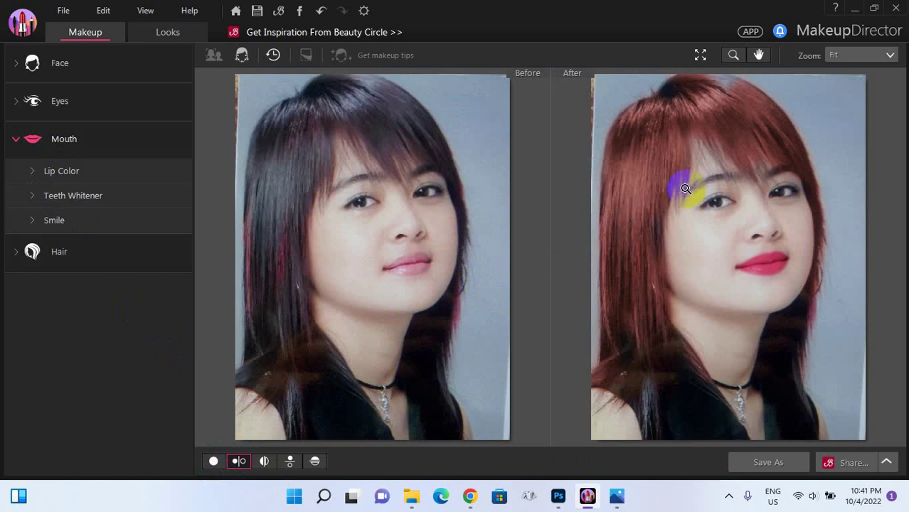
pyautogui.click(686, 226)
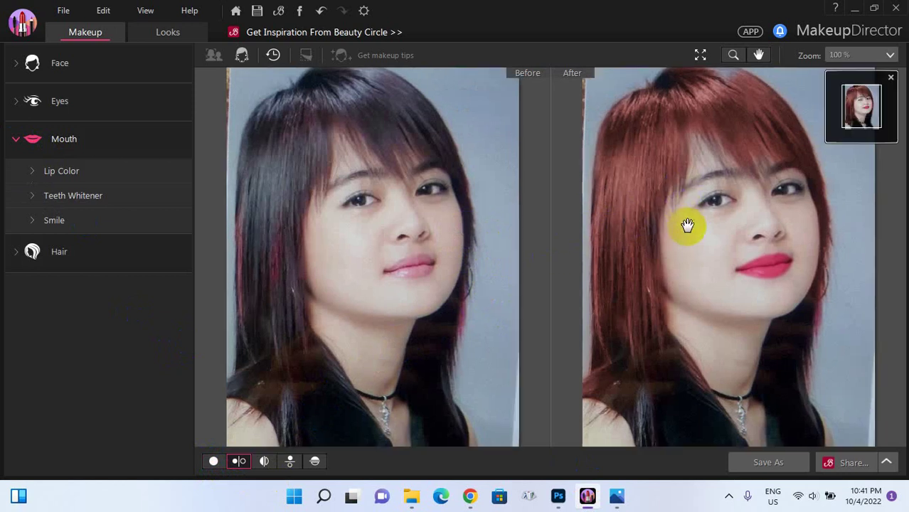
pyautogui.click(687, 226)
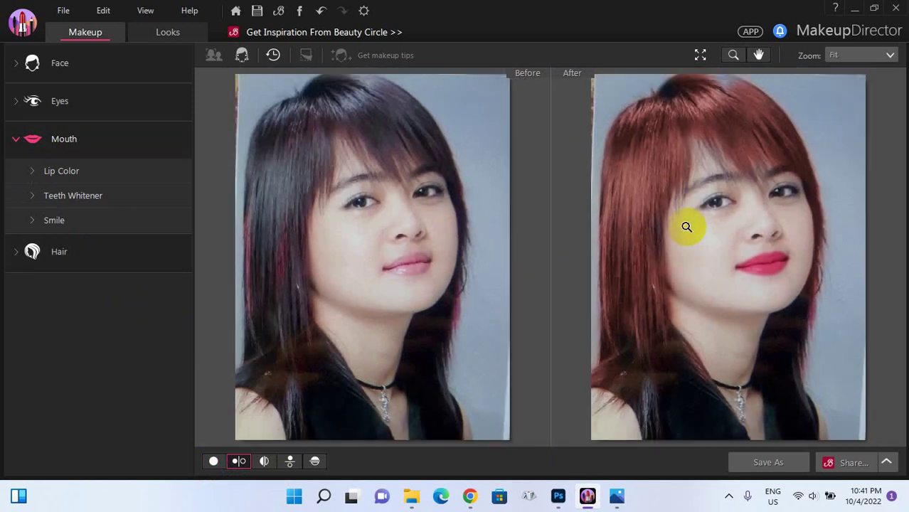
# Try orange, bright red and dark brown hair colors, and settle on the reddish-brown shade with the hair Color strength at 39.
pyautogui.click(23, 258)
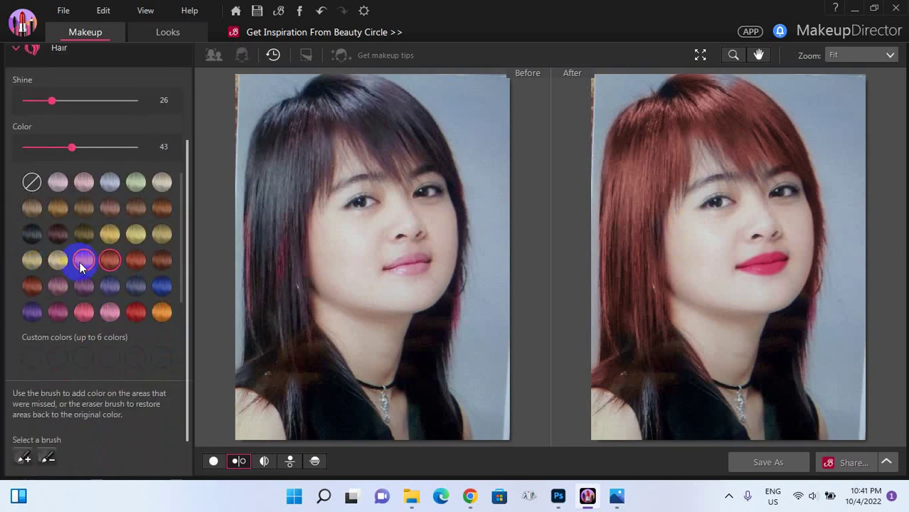
pyautogui.click(83, 261)
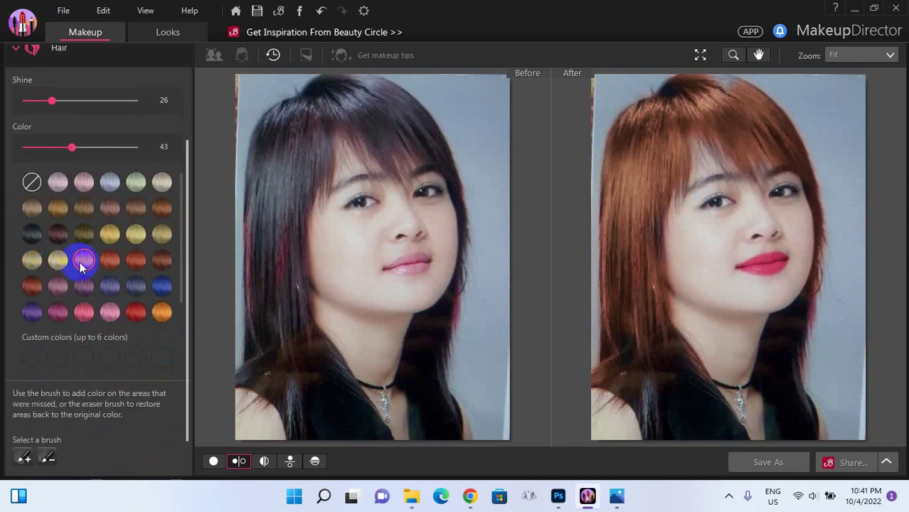
pyautogui.click(135, 315)
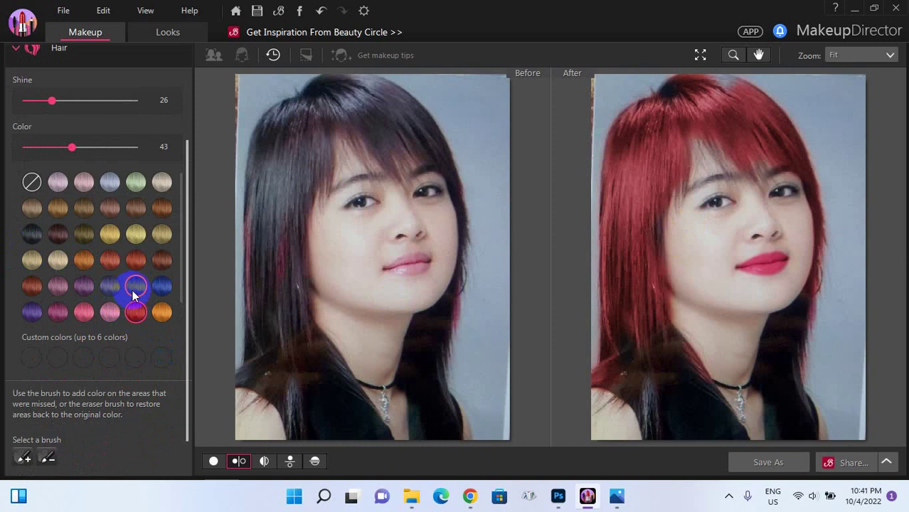
pyautogui.click(161, 263)
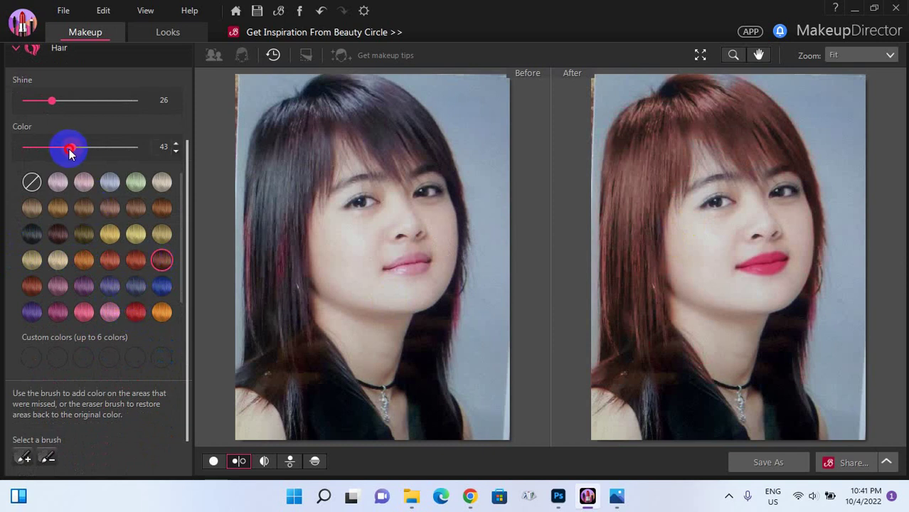
pyautogui.moveTo(69, 153)
pyautogui.mouseDown()
pyautogui.moveTo(94, 149)
pyautogui.moveTo(63, 150)
pyautogui.moveTo(84, 156)
pyautogui.moveTo(86, 148)
pyautogui.moveTo(62, 146)
pyautogui.moveTo(59, 157)
pyautogui.moveTo(67, 148)
pyautogui.mouseUp()
pyautogui.click(110, 262)
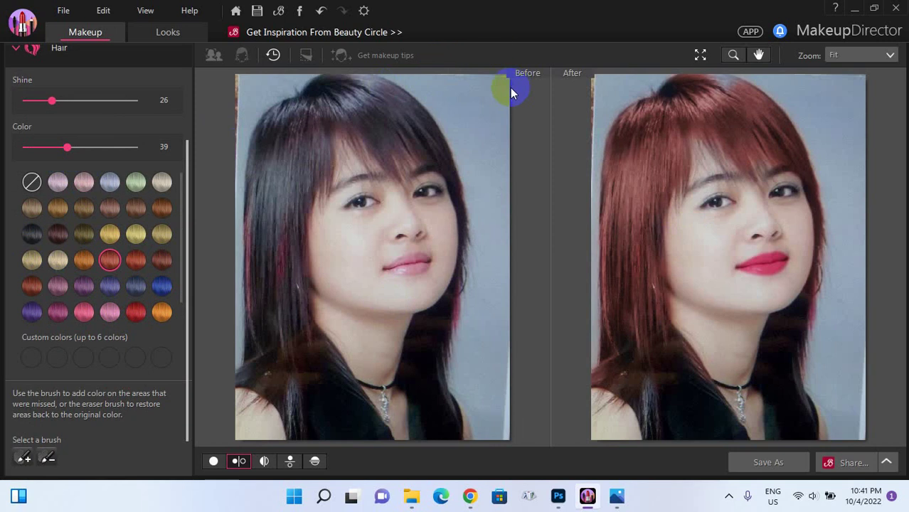
# Minimize MakeupDirector and refresh the Windows desktop several times.
pyautogui.click(853, 12)
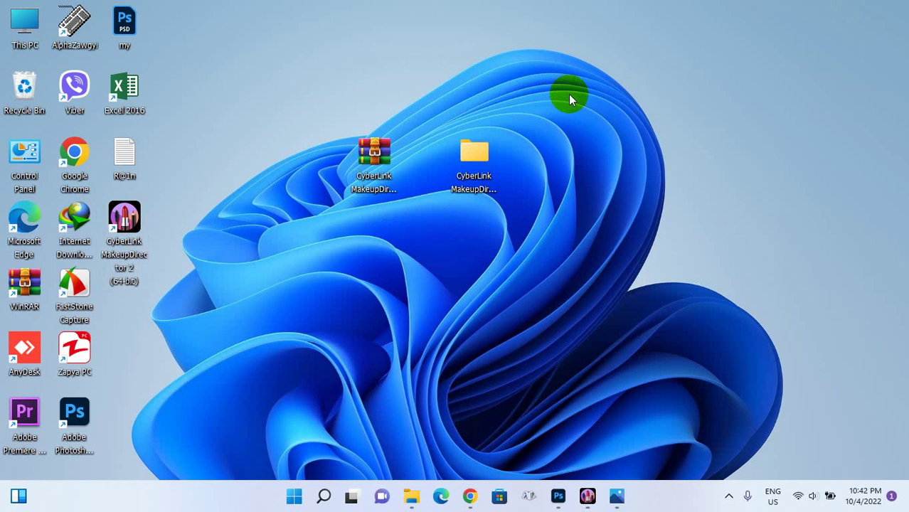
pyautogui.rightClick(560, 92)
pyautogui.click(613, 159)
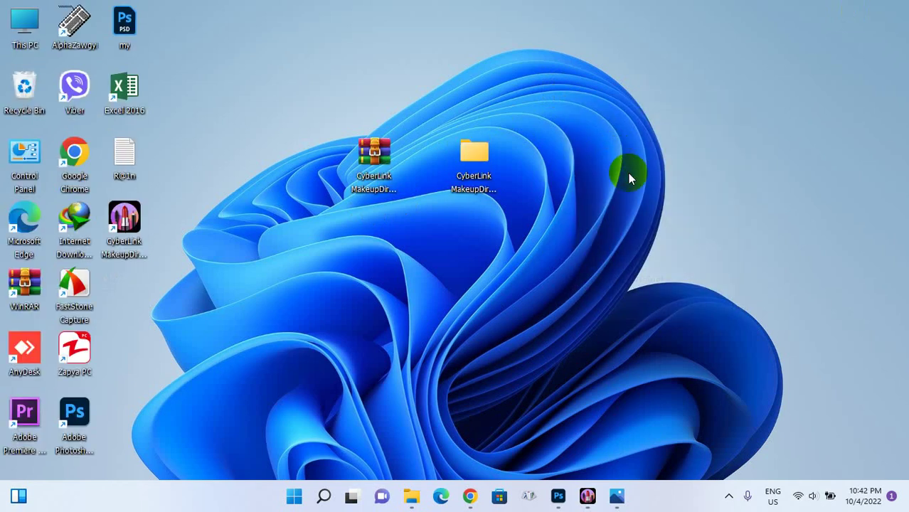
pyautogui.rightClick(617, 152)
pyautogui.click(650, 211)
pyautogui.rightClick(601, 171)
pyautogui.click(635, 229)
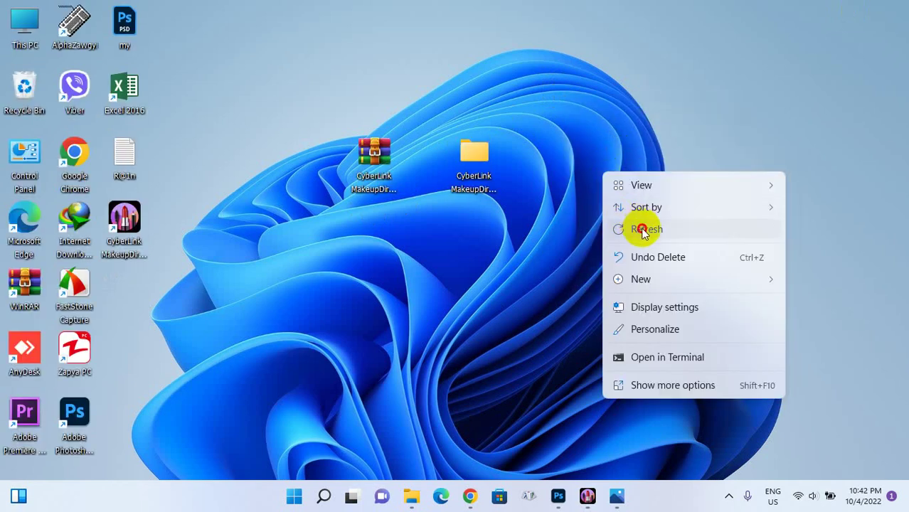
pyautogui.rightClick(577, 177)
pyautogui.click(610, 222)
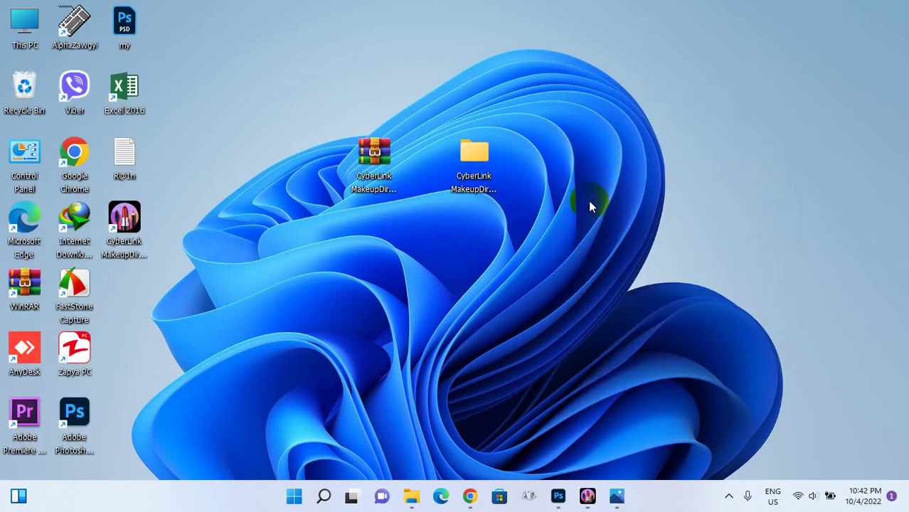